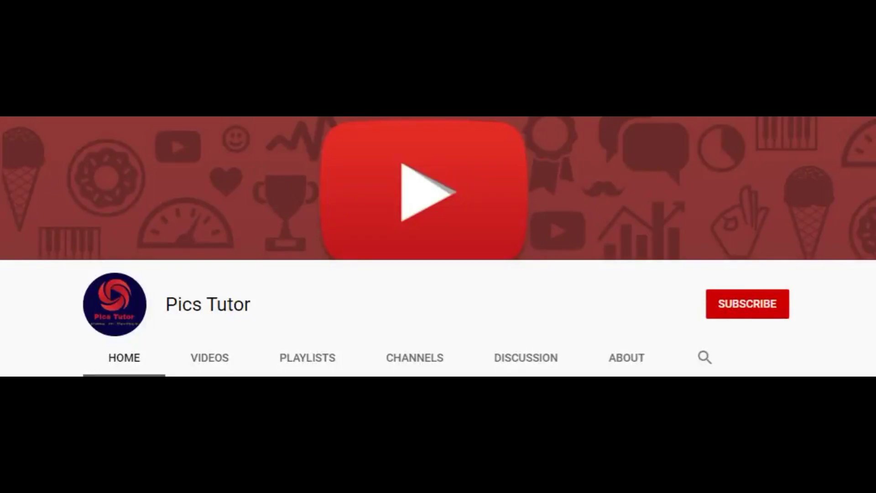
Subscribe to the Pics Tutor channel and set its notification bell to All
{"action": "left_click", "coordinate": [743, 305]}
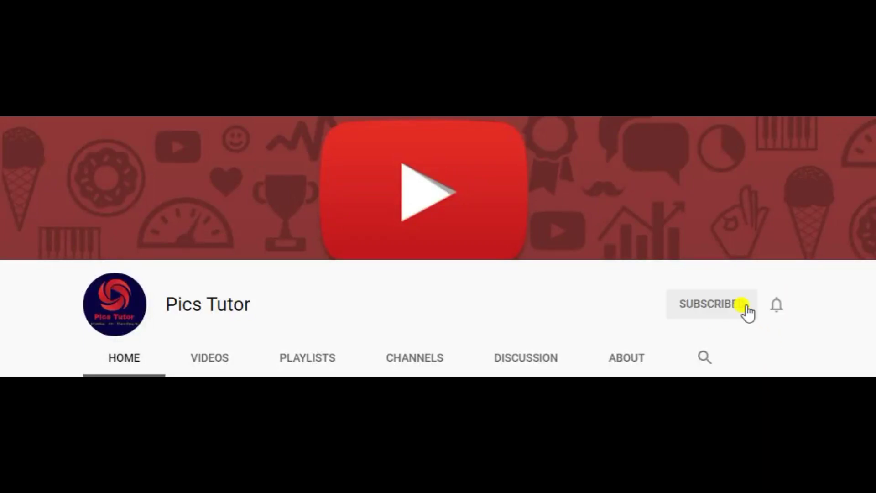
{"action": "left_click", "coordinate": [776, 306]}
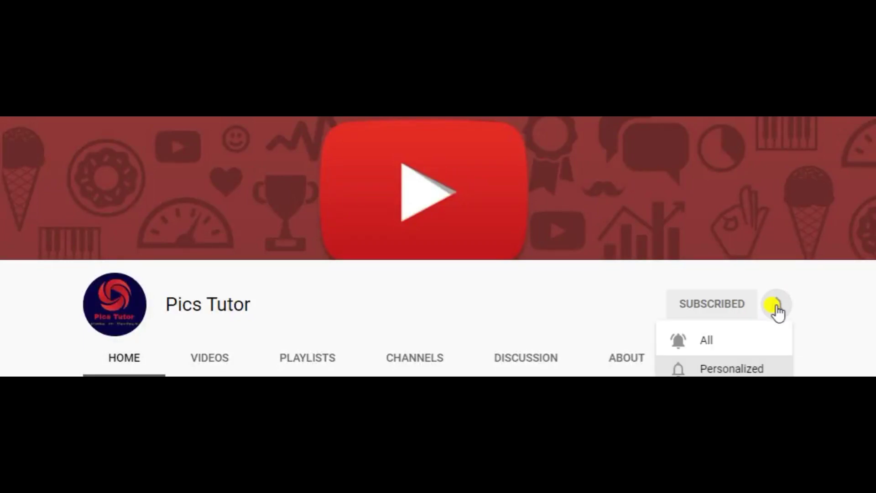
{"action": "left_click", "coordinate": [721, 346]}
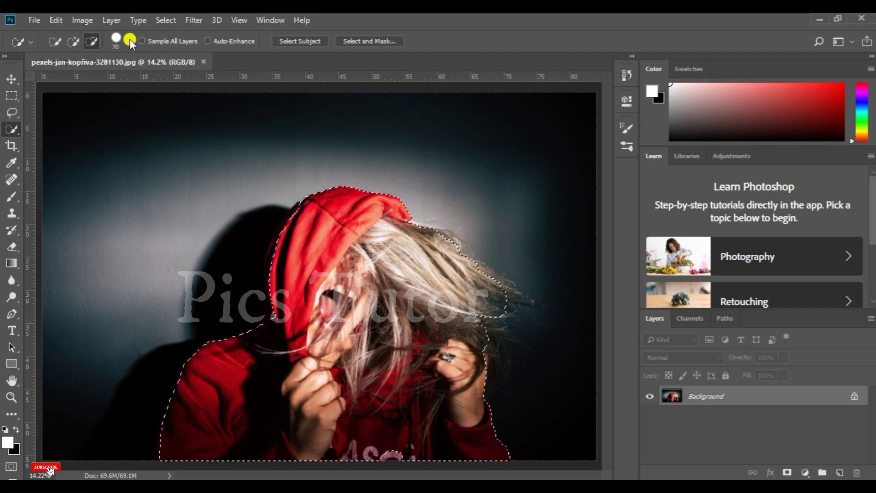
Output the refined woman selection To New Layer via Select and Mask, then delete the Background layer
{"action": "left_click", "coordinate": [372, 41]}
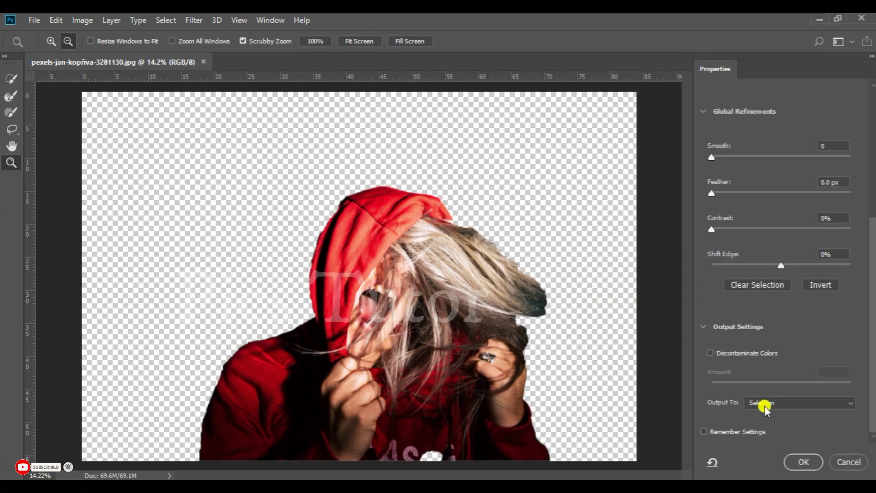
{"action": "left_click", "coordinate": [772, 403]}
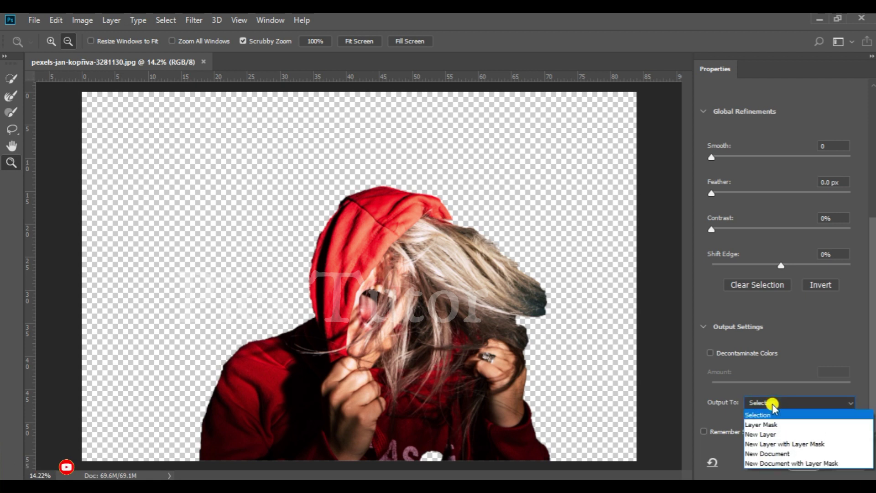
{"action": "left_click", "coordinate": [765, 435]}
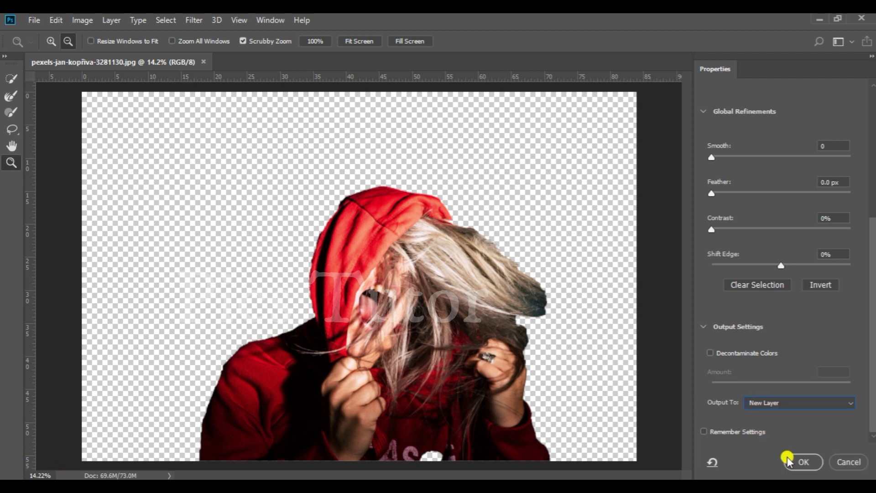
{"action": "left_click", "coordinate": [803, 461]}
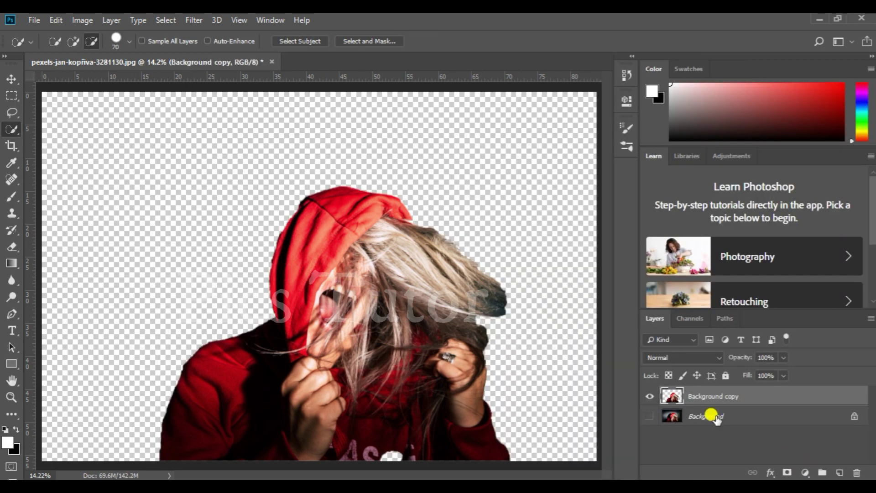
{"action": "left_click", "coordinate": [715, 416]}
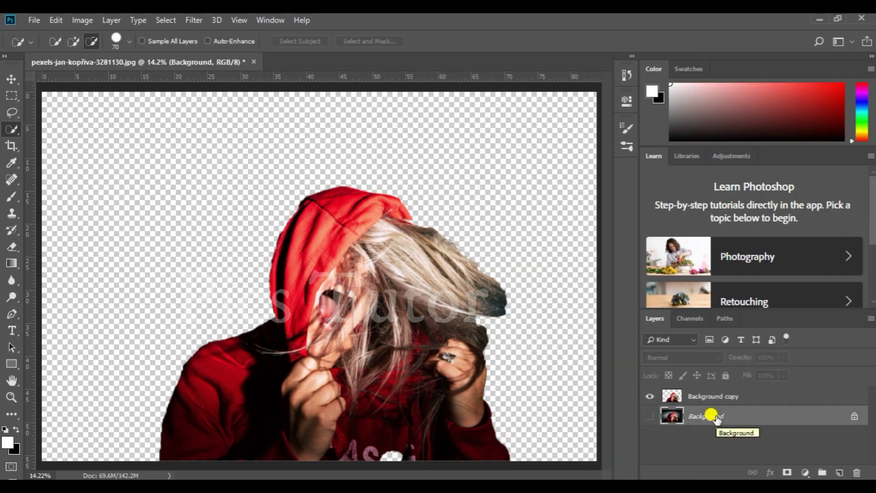
{"action": "key", "text": "Delete"}
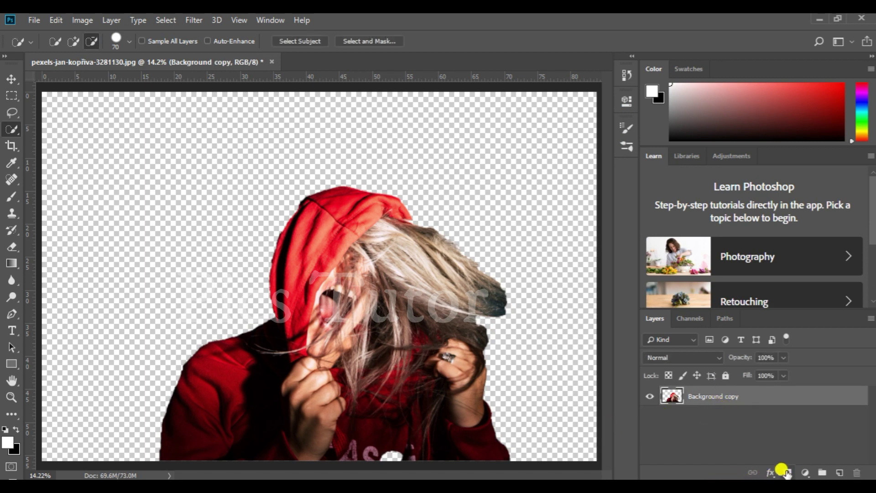
Add a Radial-style Gradient Fill layer and bring up its Color to Transparent gradient for editing
{"action": "left_click", "coordinate": [803, 473]}
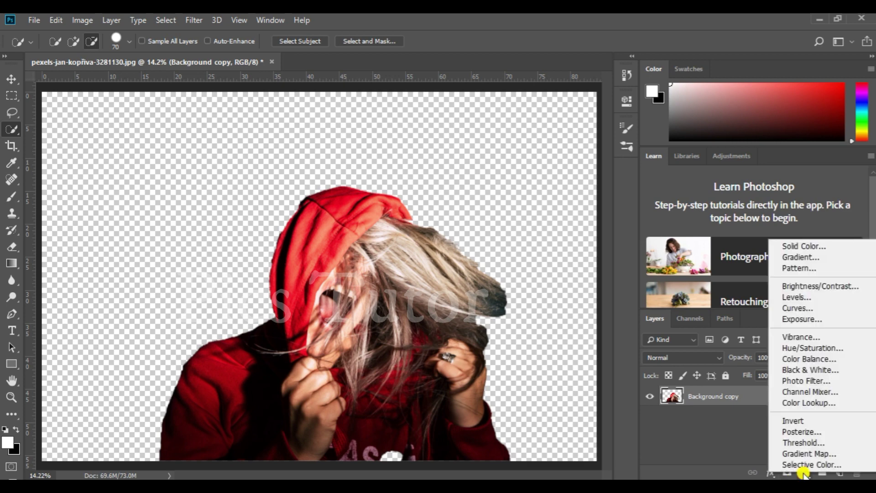
{"action": "left_click", "coordinate": [799, 258]}
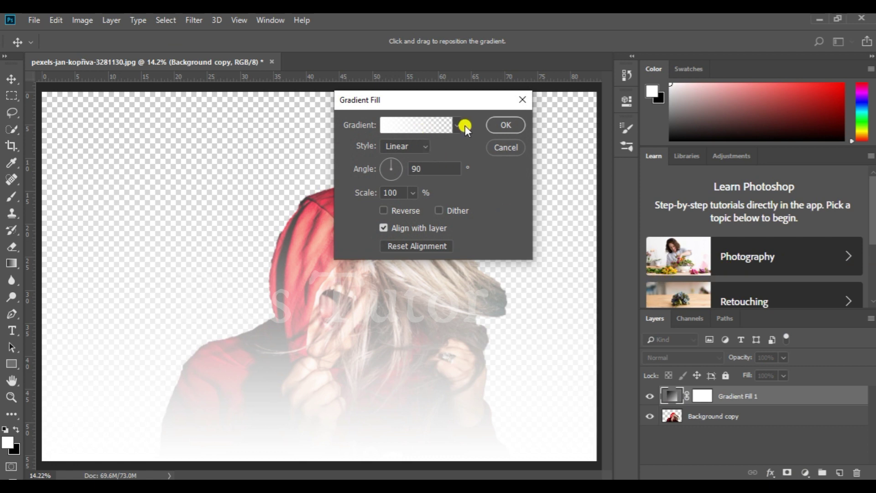
{"action": "left_click", "coordinate": [425, 144]}
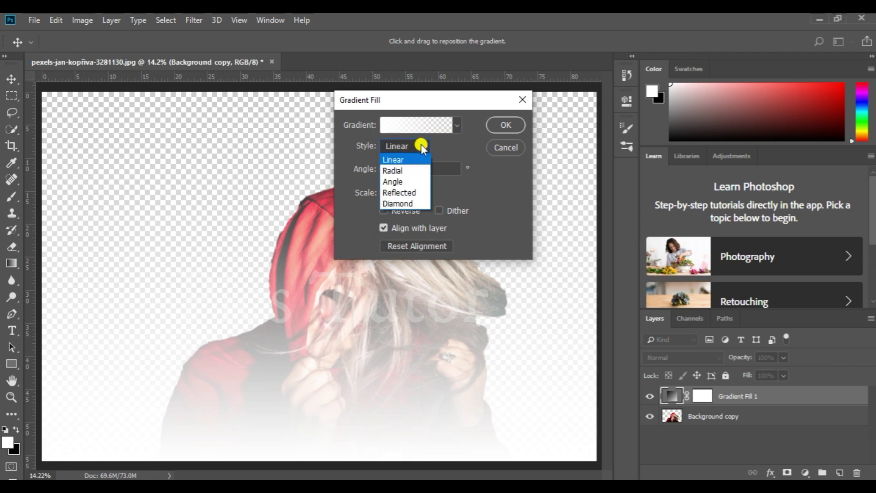
{"action": "left_click", "coordinate": [404, 171]}
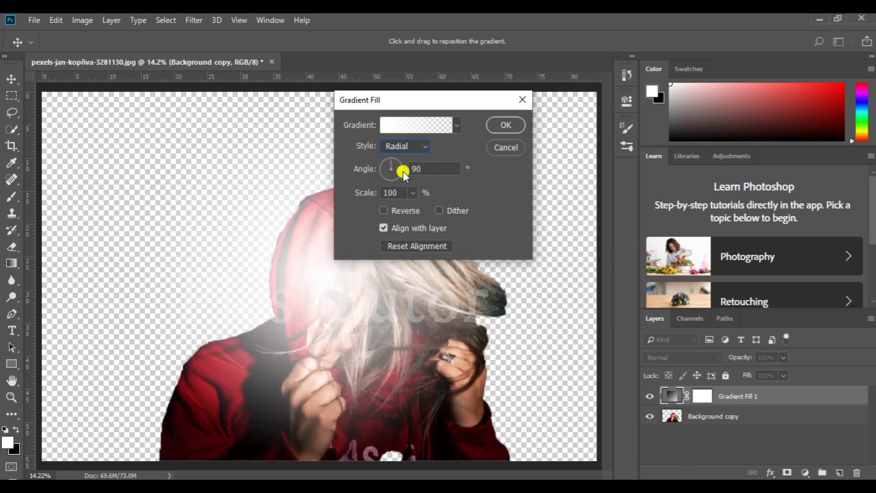
{"action": "left_click", "coordinate": [456, 126]}
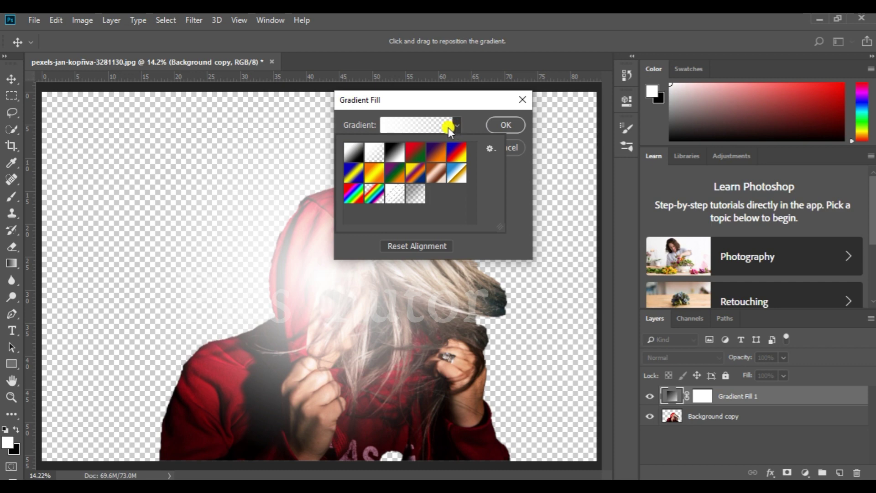
{"action": "left_click", "coordinate": [382, 125]}
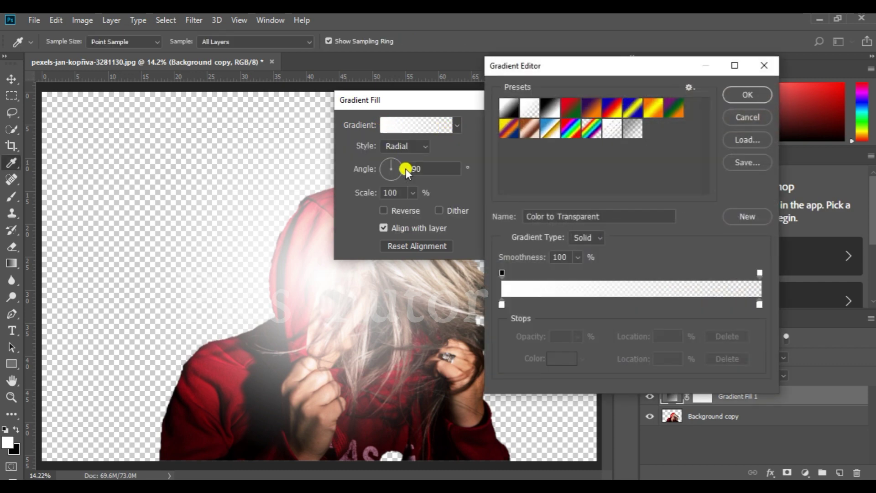
Make the gradient's left stop grey, tick Reverse, and set the angle to -42.51°
{"action": "left_click", "coordinate": [500, 304]}
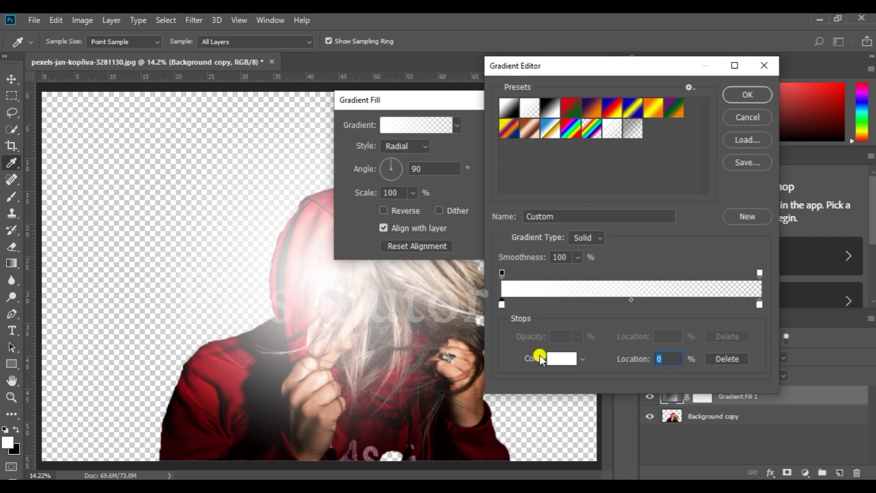
{"action": "left_click", "coordinate": [553, 359]}
{"action": "mouse_move", "coordinate": [470, 227]}
{"action": "left_mouse_down"}
{"action": "mouse_move", "coordinate": [424, 176]}
{"action": "mouse_move", "coordinate": [426, 190]}
{"action": "left_mouse_up"}
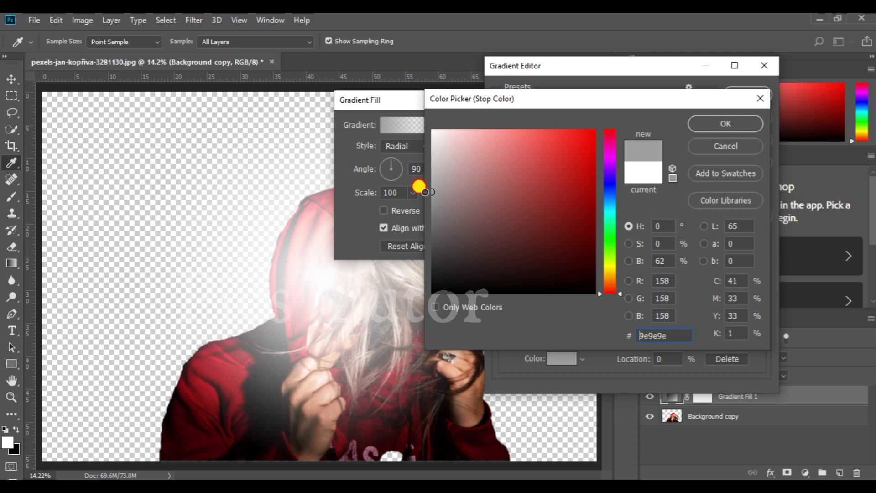
{"action": "left_click", "coordinate": [718, 123]}
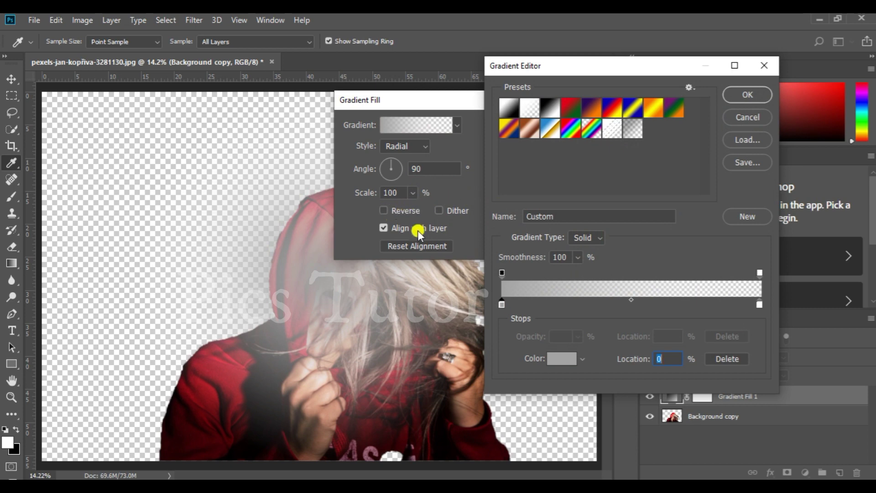
{"action": "left_click", "coordinate": [742, 93]}
{"action": "left_click", "coordinate": [383, 210]}
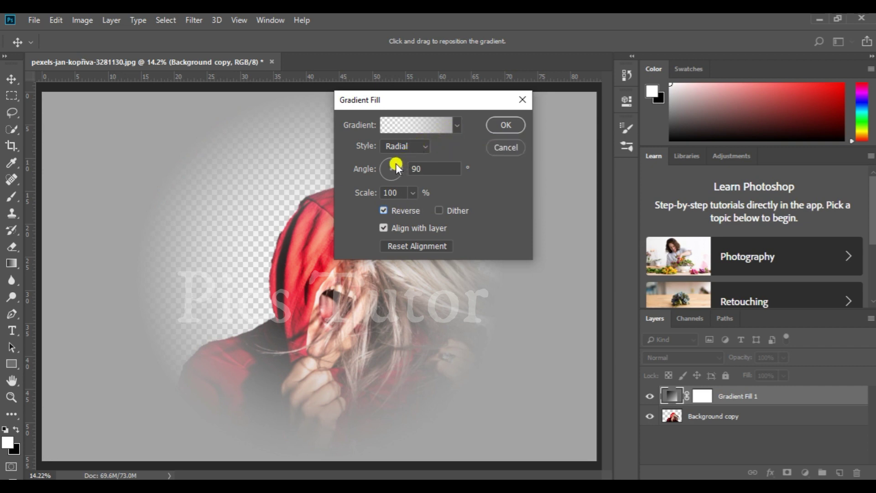
{"action": "left_click_drag", "start_coordinate": [396, 163], "coordinate": [399, 176]}
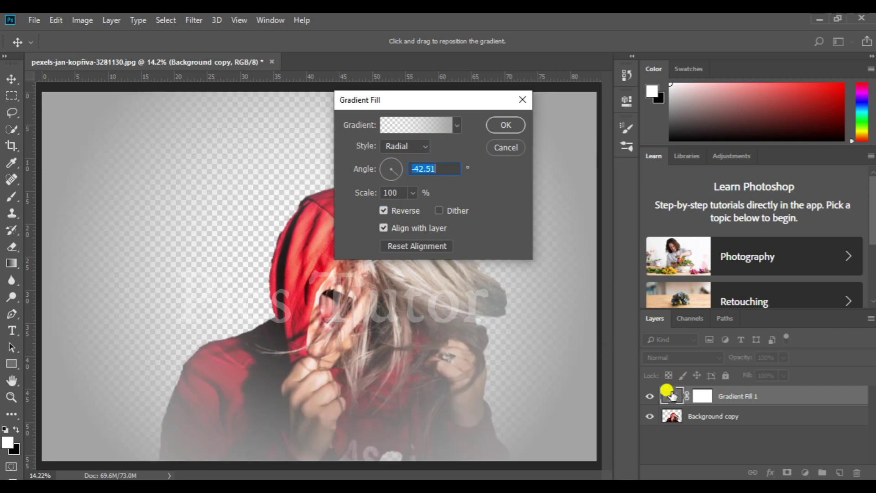
Apply the gradient fill and move Gradient Fill 1 beneath the Background copy layer
{"action": "left_click", "coordinate": [509, 125]}
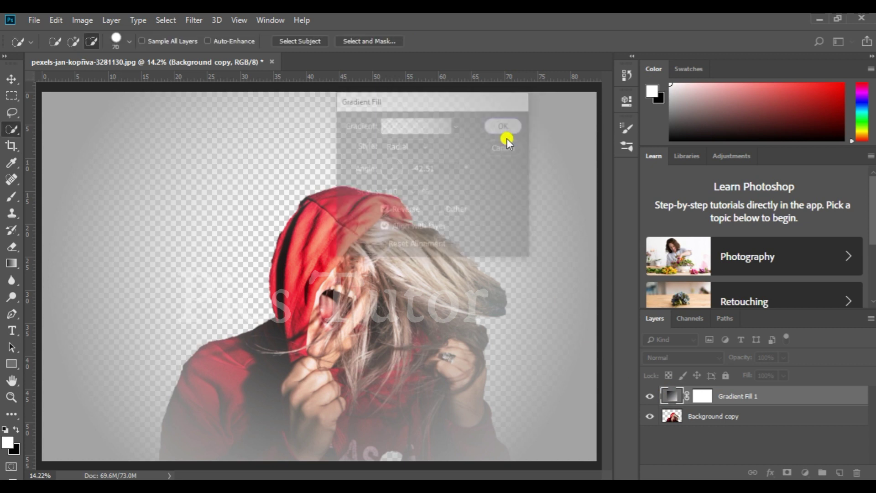
{"action": "left_click_drag", "start_coordinate": [665, 397], "coordinate": [670, 431]}
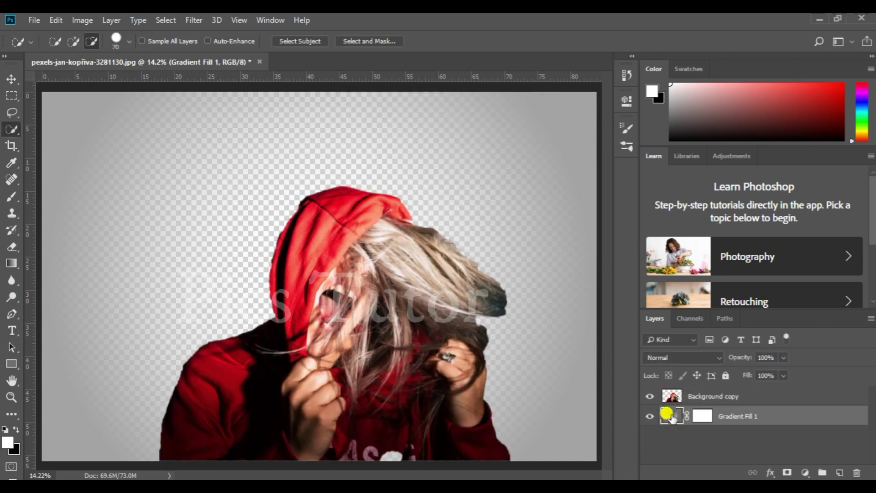
{"action": "double_click", "coordinate": [669, 415]}
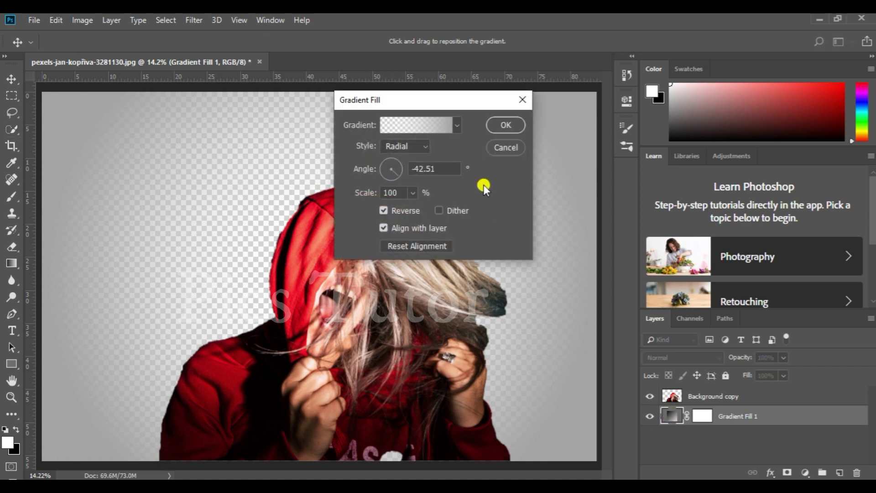
Switch the gradient to the Black, White preset with its left stop set to light grey #a0a0a0
{"action": "left_click", "coordinate": [456, 125]}
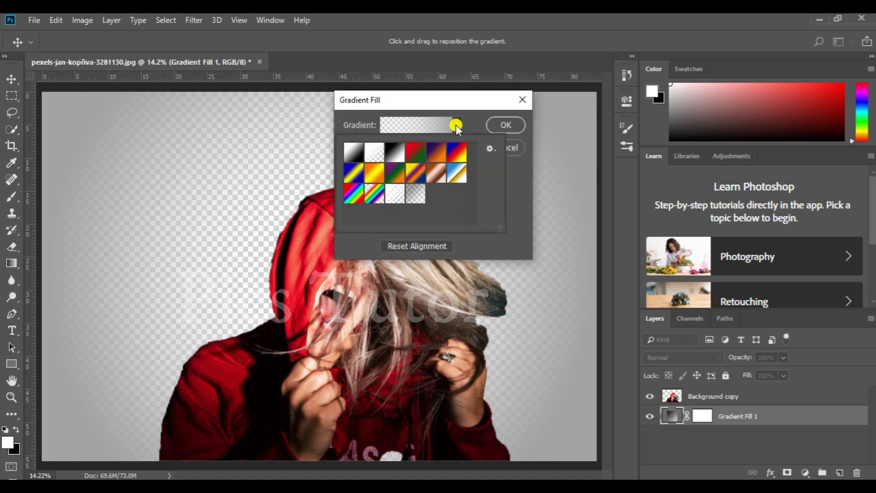
{"action": "left_click", "coordinate": [394, 152]}
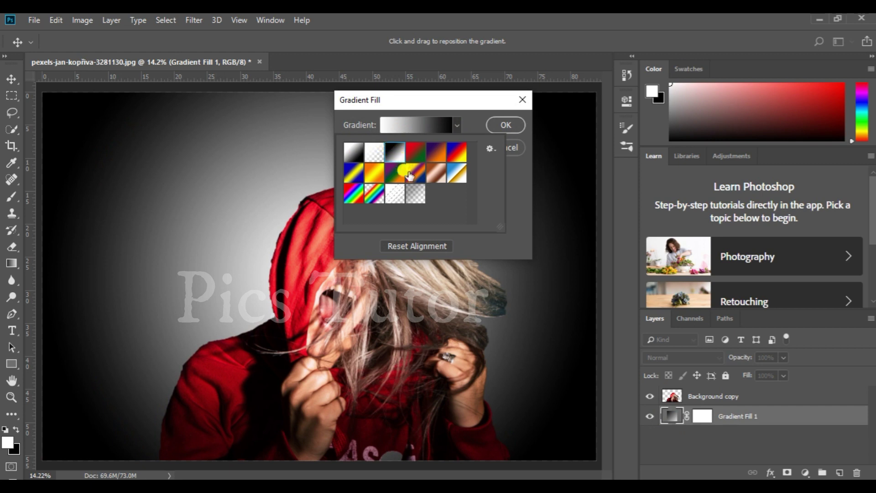
{"action": "left_click", "coordinate": [442, 124]}
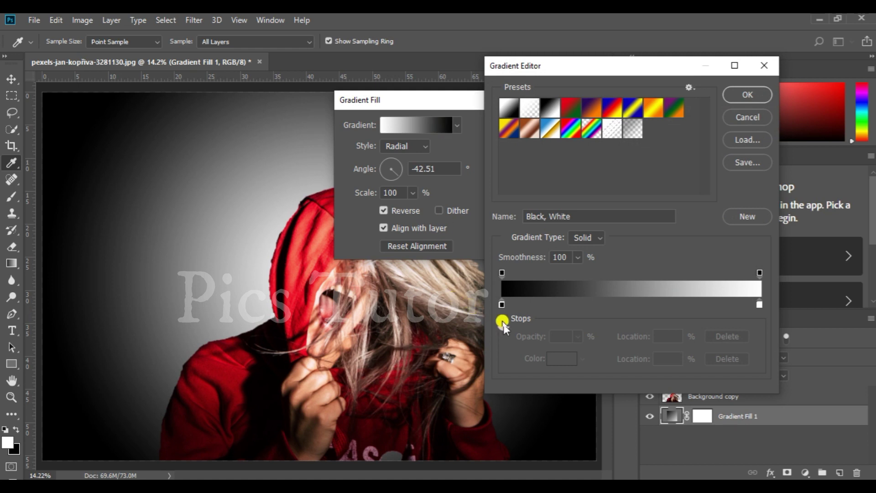
{"action": "left_click", "coordinate": [500, 303]}
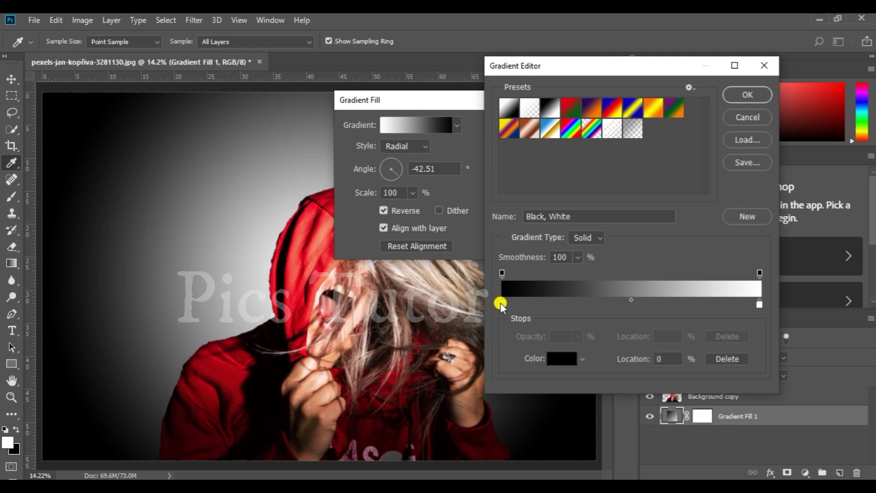
{"action": "left_click", "coordinate": [564, 359]}
{"action": "left_click", "coordinate": [419, 199]}
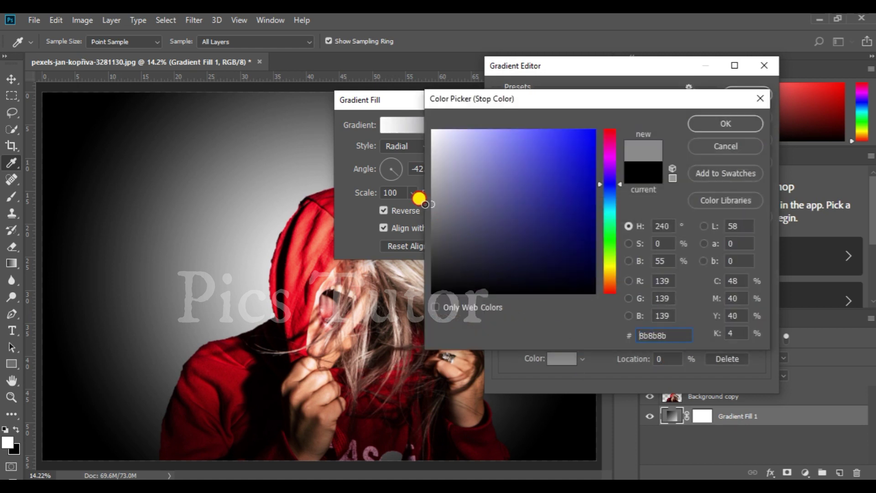
{"action": "left_click", "coordinate": [417, 186]}
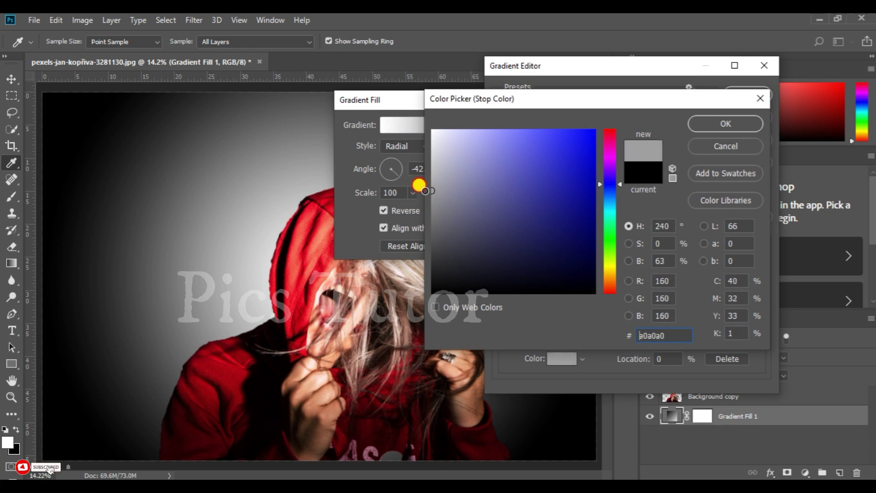
{"action": "left_click", "coordinate": [711, 123]}
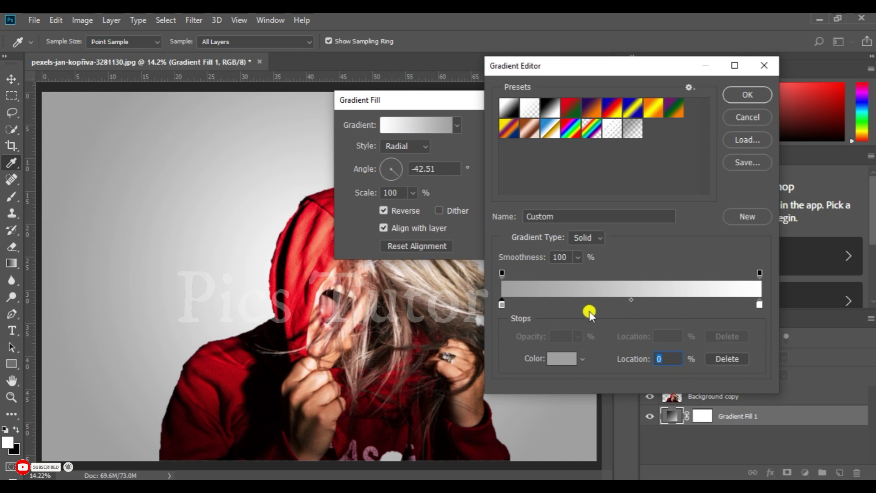
{"action": "left_click", "coordinate": [727, 96]}
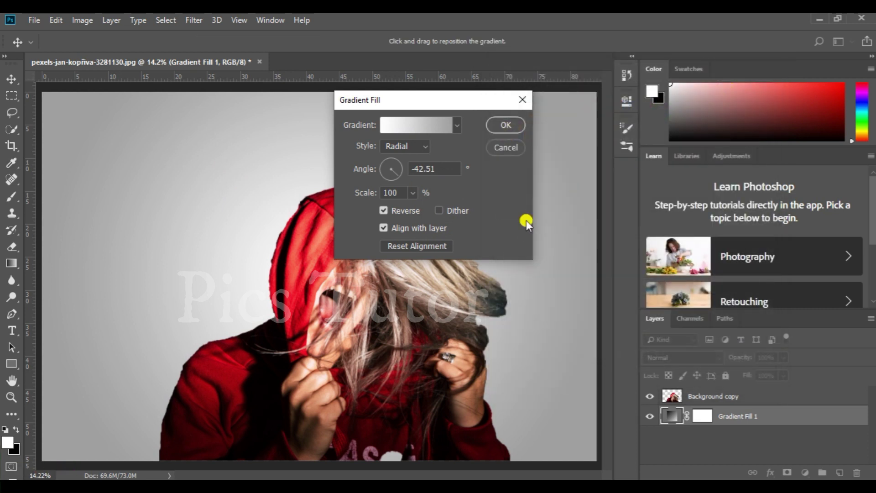
Apply the gradient fill and duplicate Background copy with Ctrl+J into Background copy 2
{"action": "left_click", "coordinate": [502, 124]}
{"action": "key", "text": "w"}
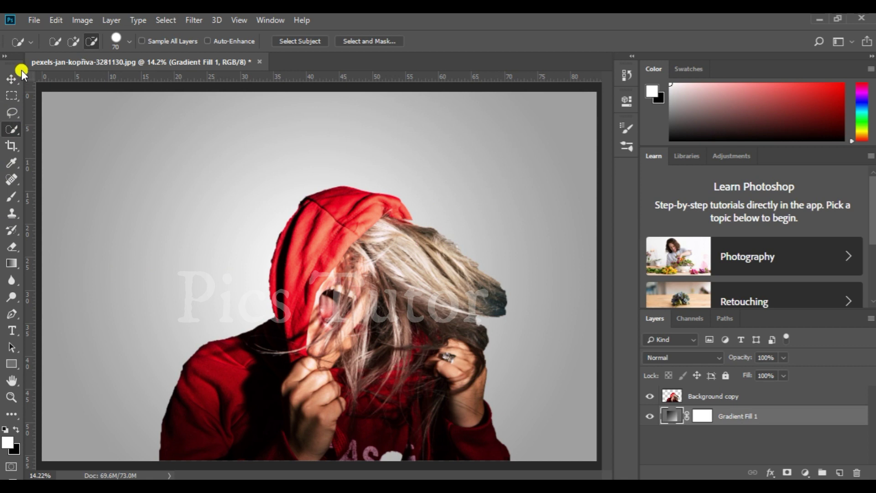
{"action": "left_click", "coordinate": [703, 397]}
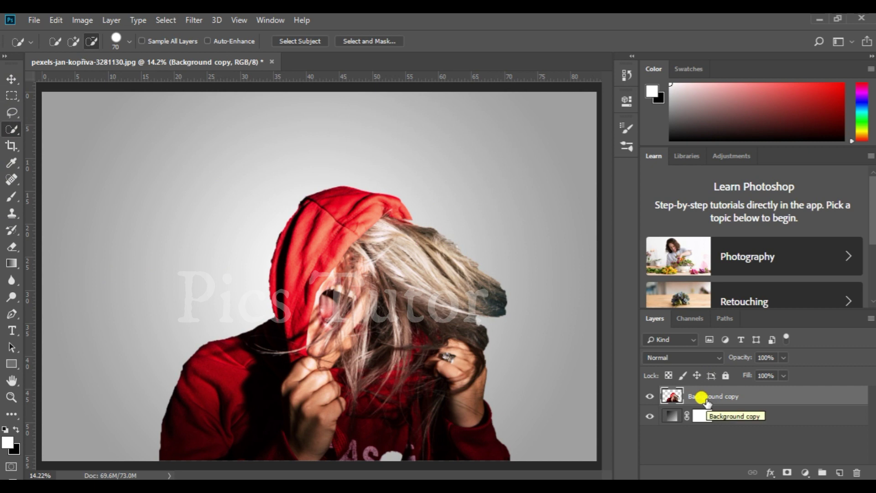
{"action": "key", "text": "ctrl+j"}
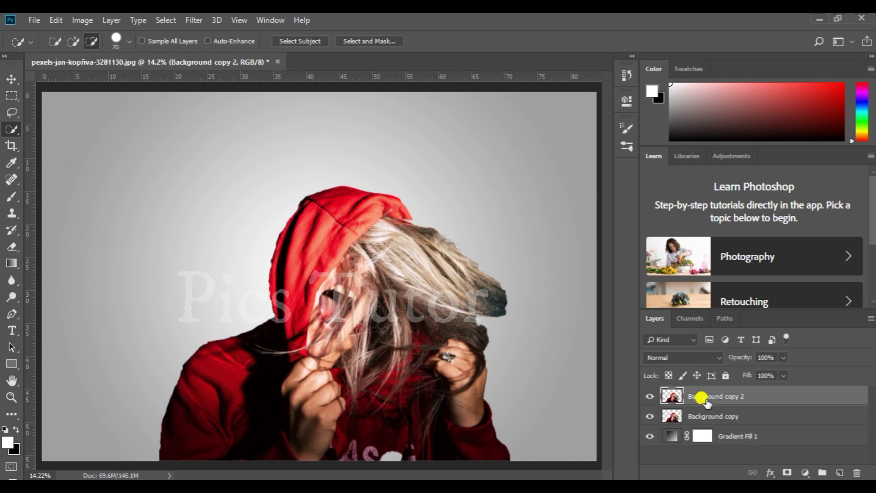
{"action": "left_click", "coordinate": [696, 414]}
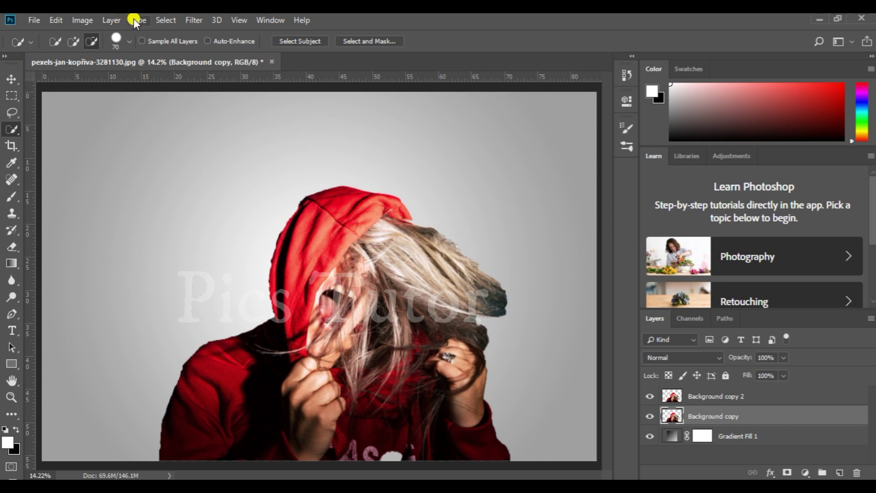
{"action": "left_click", "coordinate": [200, 20]}
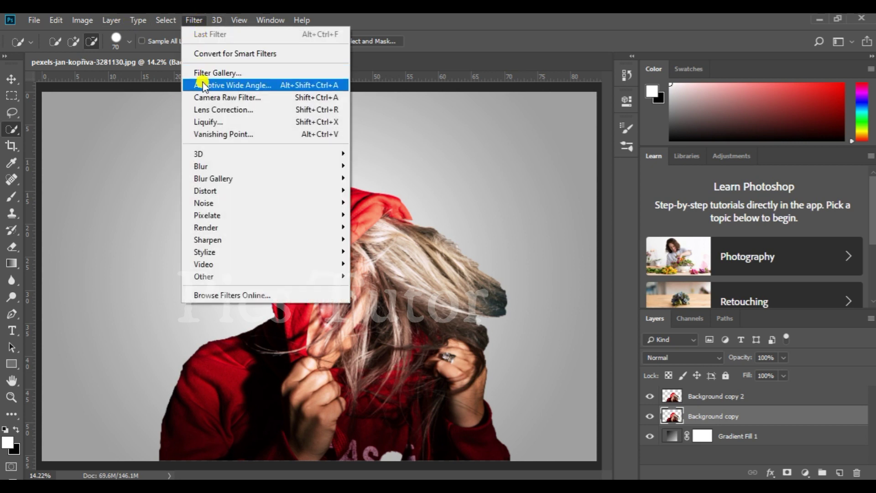
Launch the Liquify filter on the Background copy layer
{"action": "left_click", "coordinate": [215, 122]}
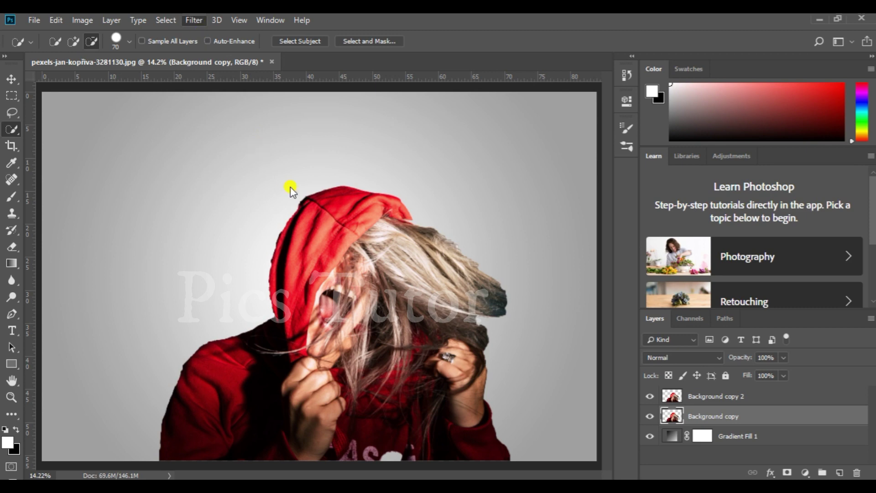
{"action": "key", "text": "ctrl+shift+x"}
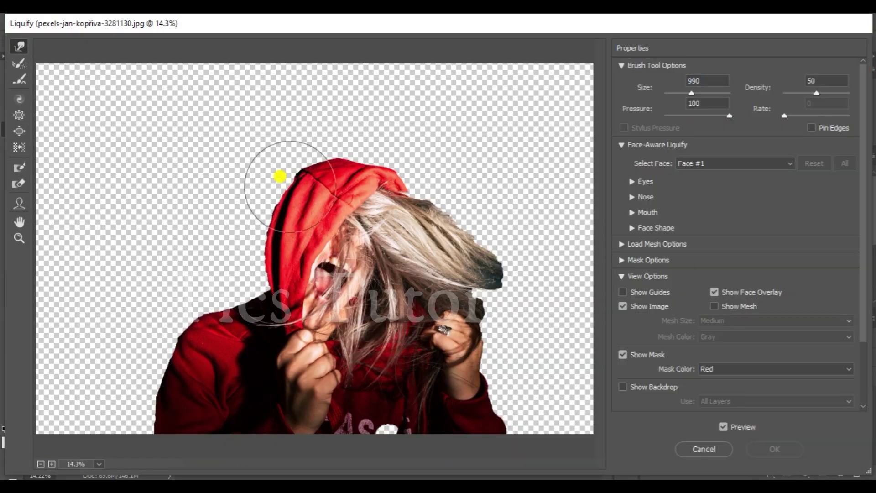
Warp the red hood leftward with the size-990 Forward Warp tool into a long horn-like streak
{"action": "left_click_drag", "start_coordinate": [280, 176], "coordinate": [175, 149]}
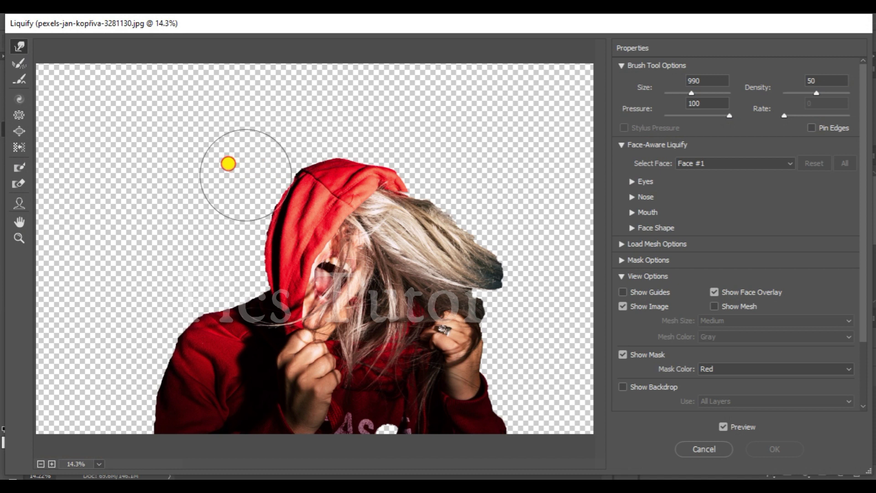
{"action": "left_click_drag", "start_coordinate": [248, 172], "coordinate": [194, 173]}
{"action": "left_click_drag", "start_coordinate": [294, 176], "coordinate": [47, 170]}
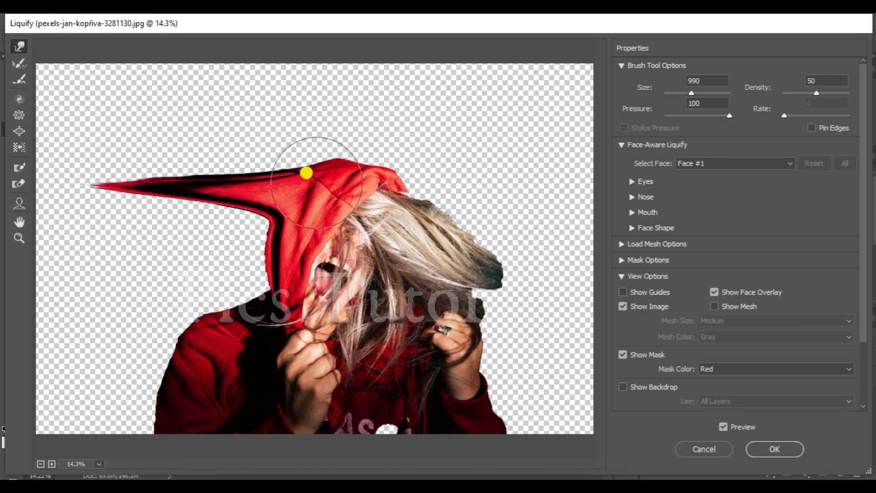
{"action": "left_click_drag", "start_coordinate": [184, 155], "coordinate": [47, 156]}
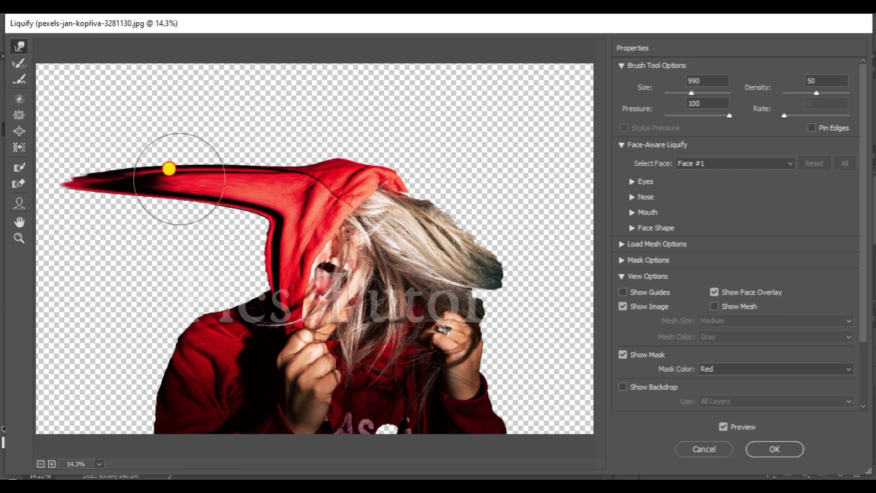
{"action": "left_click_drag", "start_coordinate": [170, 170], "coordinate": [12, 164]}
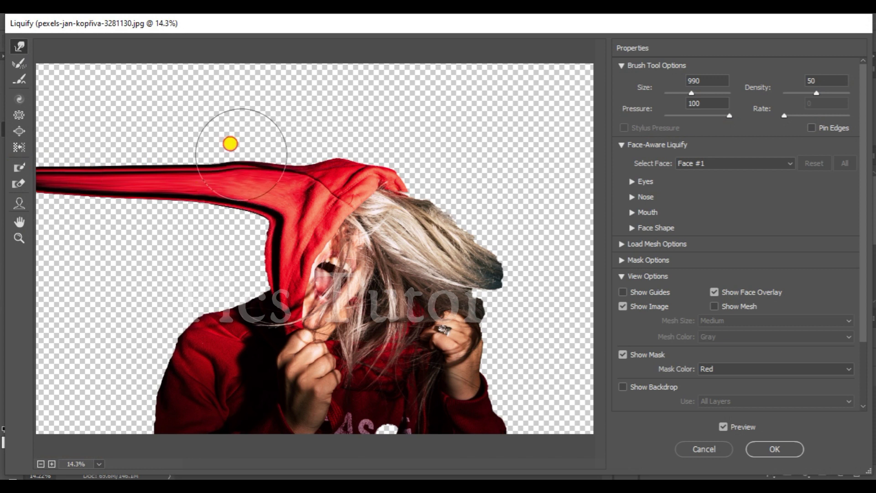
{"action": "left_click_drag", "start_coordinate": [229, 143], "coordinate": [53, 129]}
{"action": "left_click_drag", "start_coordinate": [178, 137], "coordinate": [5, 124]}
{"action": "left_click_drag", "start_coordinate": [90, 121], "coordinate": [16, 121]}
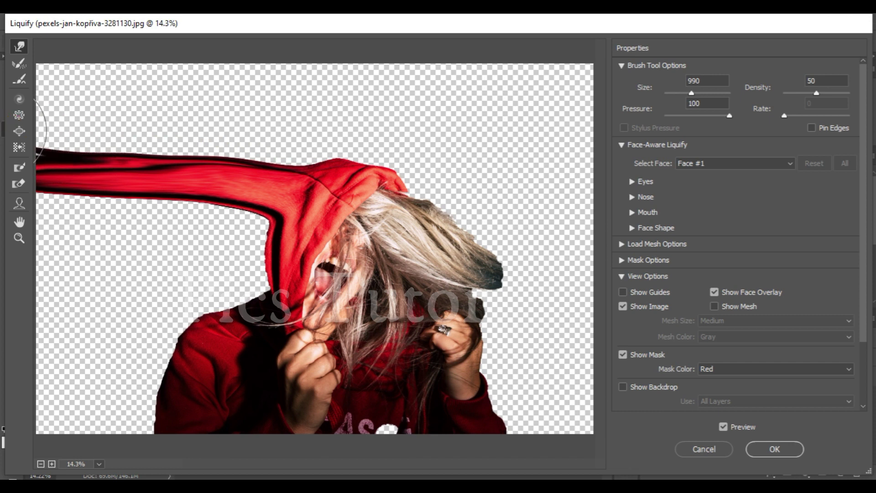
{"action": "mouse_move", "coordinate": [217, 208]}
{"action": "left_mouse_down"}
{"action": "mouse_move", "coordinate": [3, 192]}
{"action": "mouse_move", "coordinate": [84, 183]}
{"action": "mouse_move", "coordinate": [9, 182]}
{"action": "mouse_move", "coordinate": [90, 205]}
{"action": "mouse_move", "coordinate": [102, 178]}
{"action": "mouse_move", "coordinate": [36, 176]}
{"action": "left_mouse_up"}
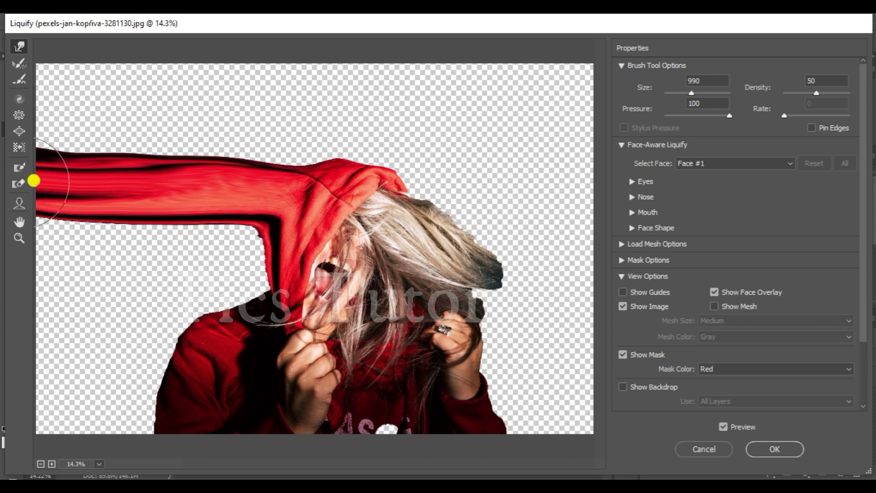
{"action": "mouse_move", "coordinate": [283, 233]}
{"action": "left_mouse_down"}
{"action": "mouse_move", "coordinate": [209, 233]}
{"action": "mouse_move", "coordinate": [234, 211]}
{"action": "mouse_move", "coordinate": [209, 219]}
{"action": "mouse_move", "coordinate": [265, 201]}
{"action": "mouse_move", "coordinate": [133, 225]}
{"action": "mouse_move", "coordinate": [12, 221]}
{"action": "mouse_move", "coordinate": [53, 238]}
{"action": "mouse_move", "coordinate": [182, 258]}
{"action": "mouse_move", "coordinate": [237, 256]}
{"action": "mouse_move", "coordinate": [188, 261]}
{"action": "mouse_move", "coordinate": [267, 268]}
{"action": "mouse_move", "coordinate": [147, 269]}
{"action": "mouse_move", "coordinate": [193, 256]}
{"action": "mouse_move", "coordinate": [176, 241]}
{"action": "mouse_move", "coordinate": [36, 259]}
{"action": "mouse_move", "coordinate": [78, 242]}
{"action": "mouse_move", "coordinate": [6, 254]}
{"action": "mouse_move", "coordinate": [247, 301]}
{"action": "mouse_move", "coordinate": [234, 291]}
{"action": "mouse_move", "coordinate": [196, 309]}
{"action": "mouse_move", "coordinate": [114, 311]}
{"action": "mouse_move", "coordinate": [210, 284]}
{"action": "mouse_move", "coordinate": [135, 305]}
{"action": "mouse_move", "coordinate": [80, 307]}
{"action": "mouse_move", "coordinate": [98, 295]}
{"action": "mouse_move", "coordinate": [33, 293]}
{"action": "left_mouse_up"}
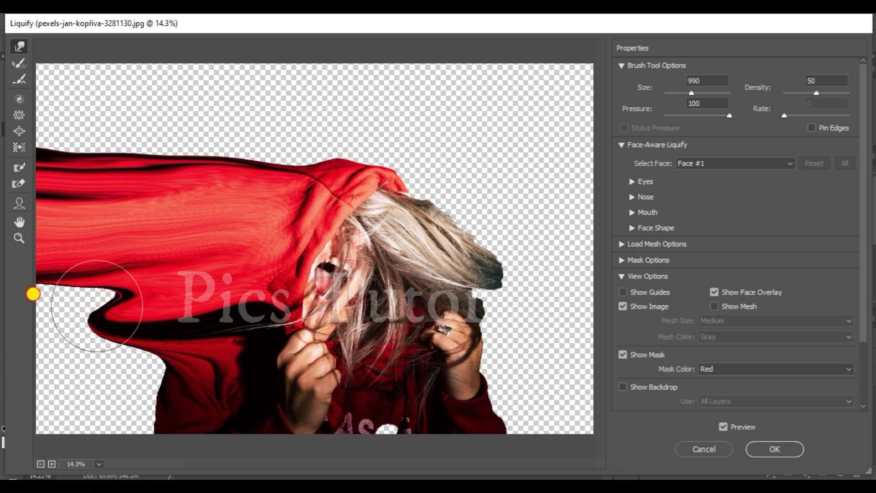
Stretch the hoodie's lower edges out to the left image edge and apply the Liquify warp
{"action": "mouse_move", "coordinate": [97, 306]}
{"action": "left_mouse_down"}
{"action": "mouse_move", "coordinate": [68, 294]}
{"action": "mouse_move", "coordinate": [229, 157]}
{"action": "mouse_move", "coordinate": [108, 293]}
{"action": "mouse_move", "coordinate": [116, 296]}
{"action": "mouse_move", "coordinate": [74, 286]}
{"action": "mouse_move", "coordinate": [55, 293]}
{"action": "mouse_move", "coordinate": [117, 280]}
{"action": "mouse_move", "coordinate": [2, 293]}
{"action": "mouse_move", "coordinate": [8, 303]}
{"action": "left_mouse_up"}
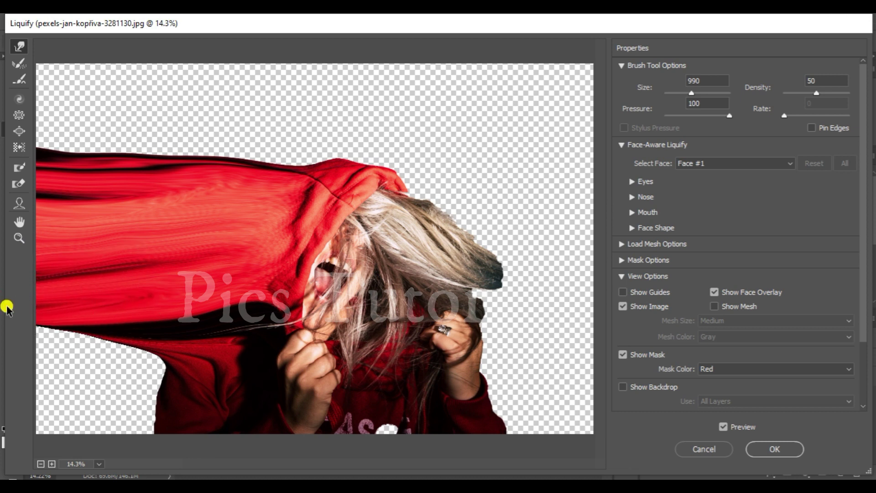
{"action": "mouse_move", "coordinate": [216, 317]}
{"action": "left_mouse_down"}
{"action": "mouse_move", "coordinate": [231, 303]}
{"action": "mouse_move", "coordinate": [170, 329]}
{"action": "mouse_move", "coordinate": [68, 333]}
{"action": "mouse_move", "coordinate": [123, 327]}
{"action": "mouse_move", "coordinate": [63, 341]}
{"action": "mouse_move", "coordinate": [30, 323]}
{"action": "left_mouse_up"}
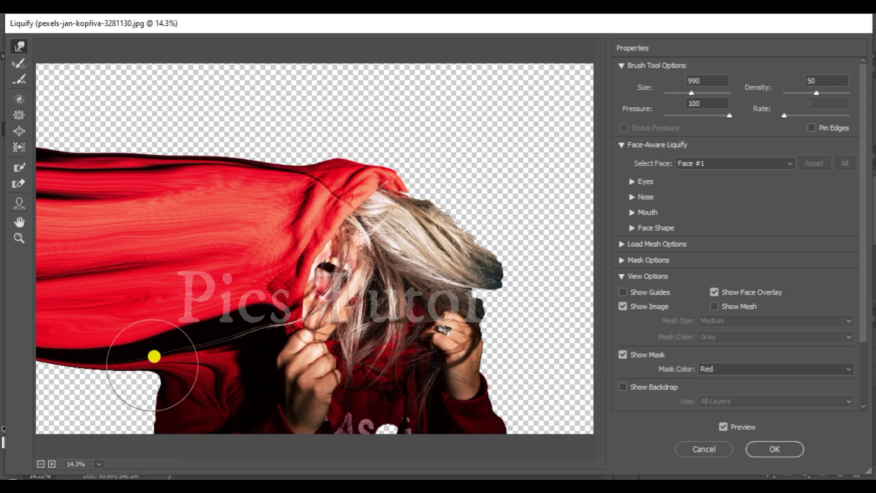
{"action": "mouse_move", "coordinate": [192, 378]}
{"action": "left_mouse_down"}
{"action": "mouse_move", "coordinate": [62, 376]}
{"action": "mouse_move", "coordinate": [150, 364]}
{"action": "mouse_move", "coordinate": [27, 370]}
{"action": "left_mouse_up"}
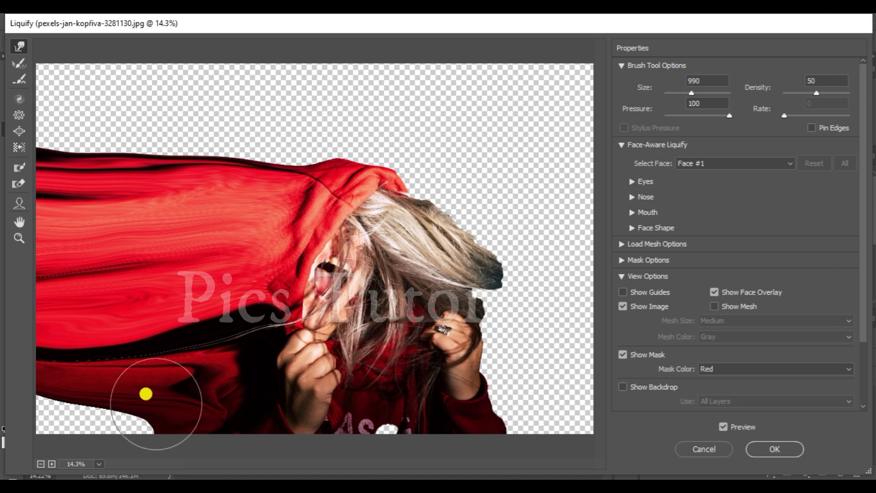
{"action": "mouse_move", "coordinate": [165, 393]}
{"action": "left_mouse_down"}
{"action": "mouse_move", "coordinate": [101, 402]}
{"action": "mouse_move", "coordinate": [32, 392]}
{"action": "mouse_move", "coordinate": [92, 409]}
{"action": "mouse_move", "coordinate": [18, 415]}
{"action": "mouse_move", "coordinate": [2, 431]}
{"action": "left_mouse_up"}
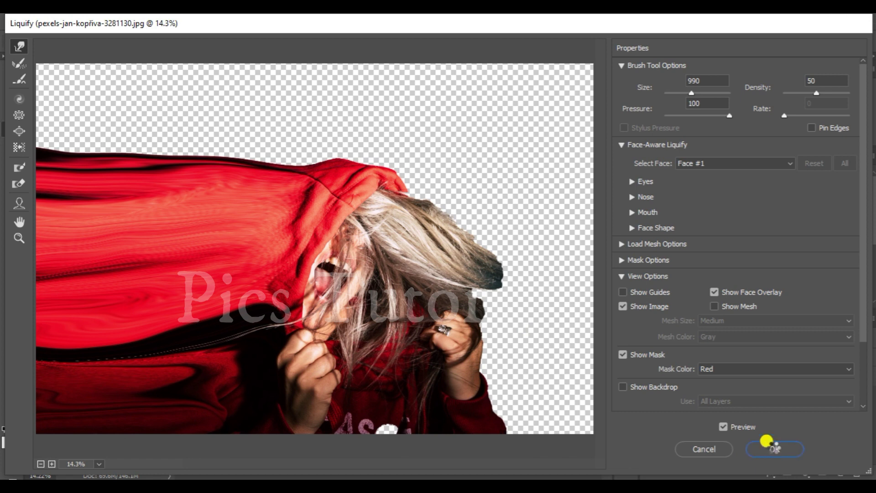
{"action": "left_click", "coordinate": [773, 446]}
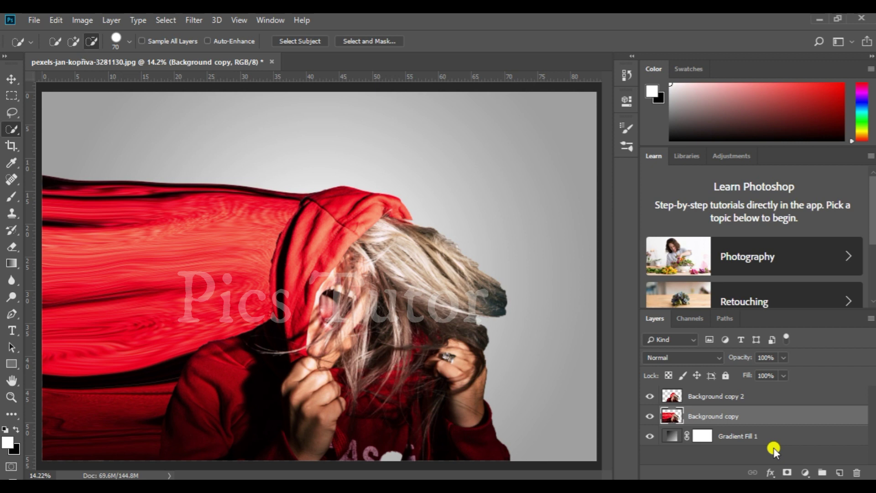
Give Background copy a black layer mask and Background copy 2 a white one, then select the black mask
{"action": "mouse_move", "coordinate": [763, 418]}
{"action": "left_mouse_down"}
{"action": "mouse_move", "coordinate": [755, 462]}
{"action": "mouse_move", "coordinate": [779, 475]}
{"action": "left_mouse_up"}
{"action": "left_click", "coordinate": [784, 473], "text": "alt"}
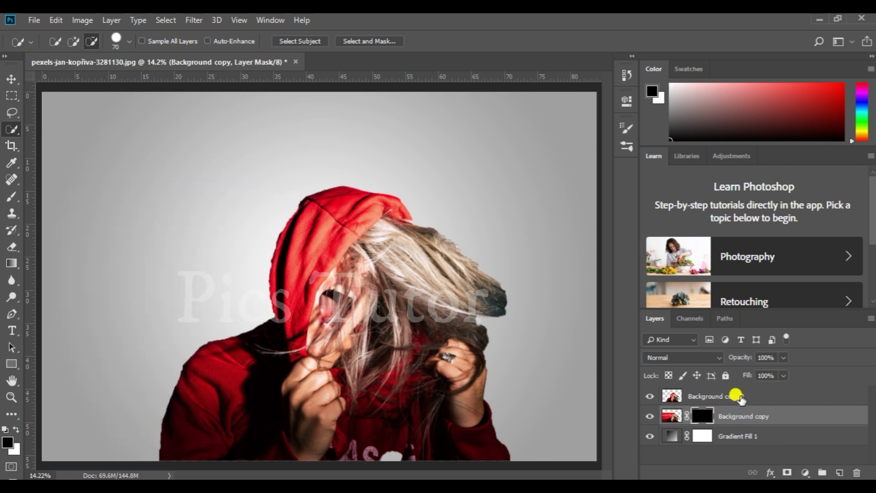
{"action": "left_click", "coordinate": [737, 396]}
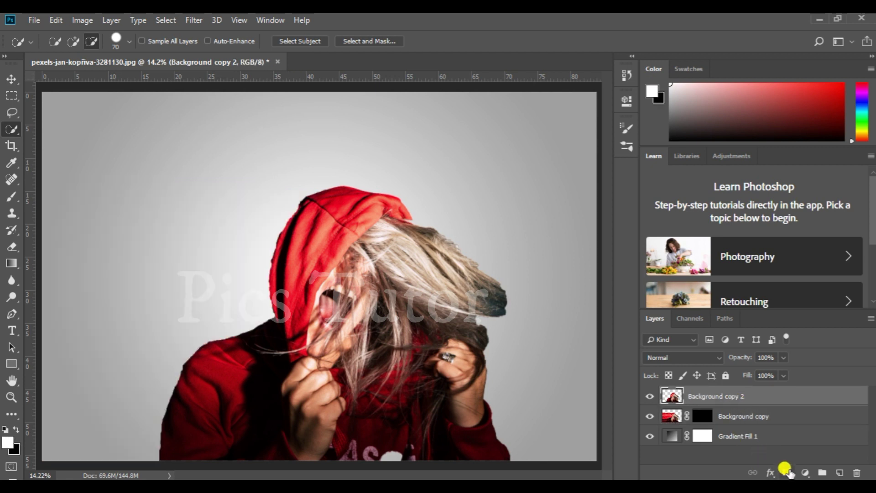
{"action": "left_click", "coordinate": [786, 470]}
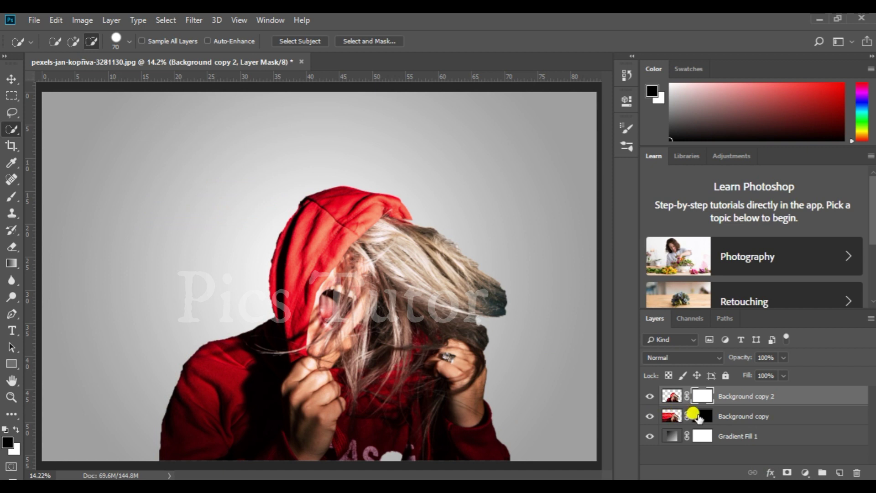
{"action": "left_click", "coordinate": [698, 417]}
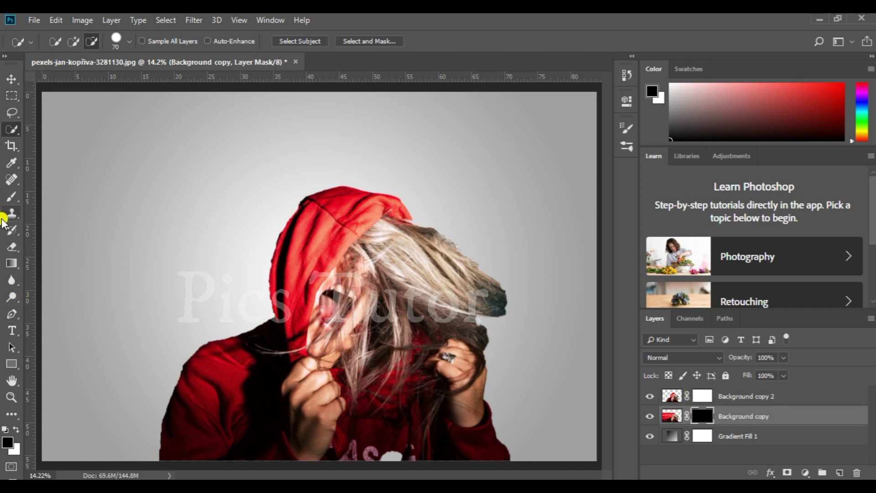
Import the 20 Disoersion Brushes set from the Downloads Vol_3 folder into the brush presets
{"action": "left_click", "coordinate": [11, 197]}
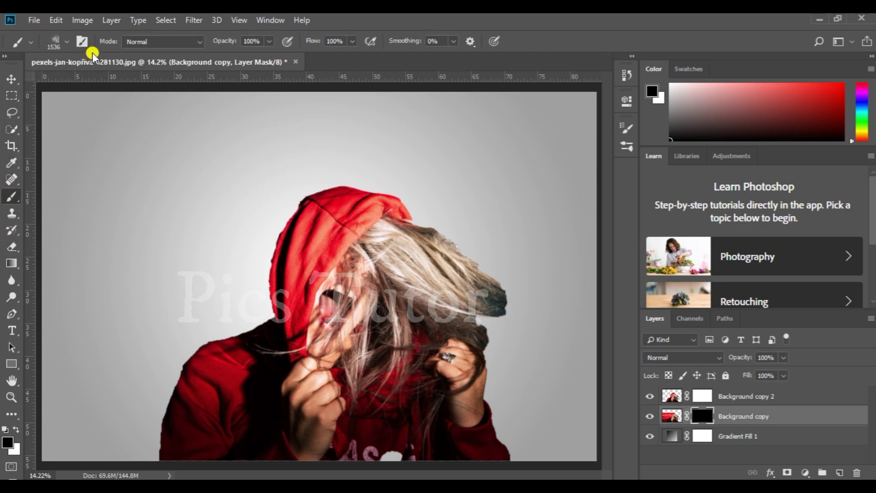
{"action": "left_click", "coordinate": [66, 42]}
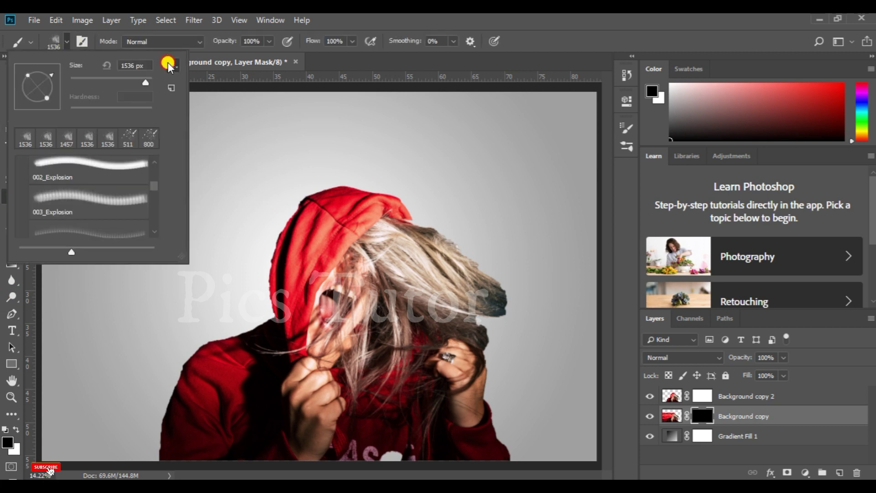
{"action": "left_click", "coordinate": [168, 64]}
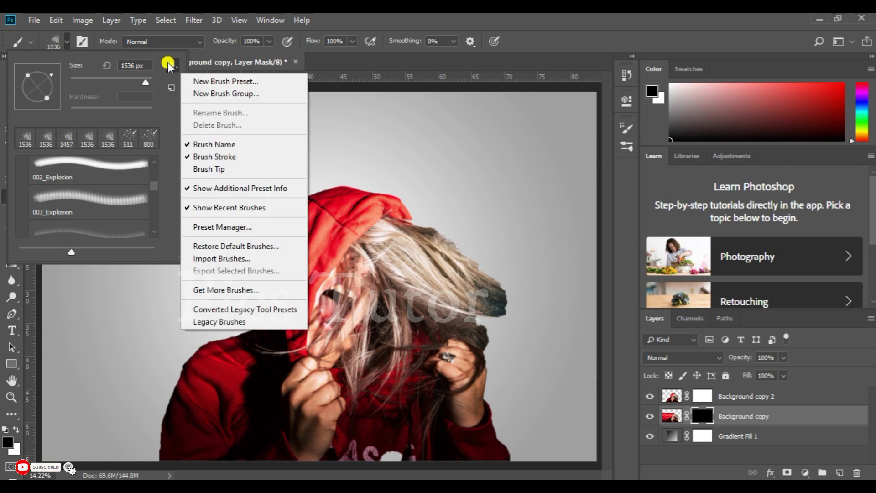
{"action": "left_click", "coordinate": [168, 63]}
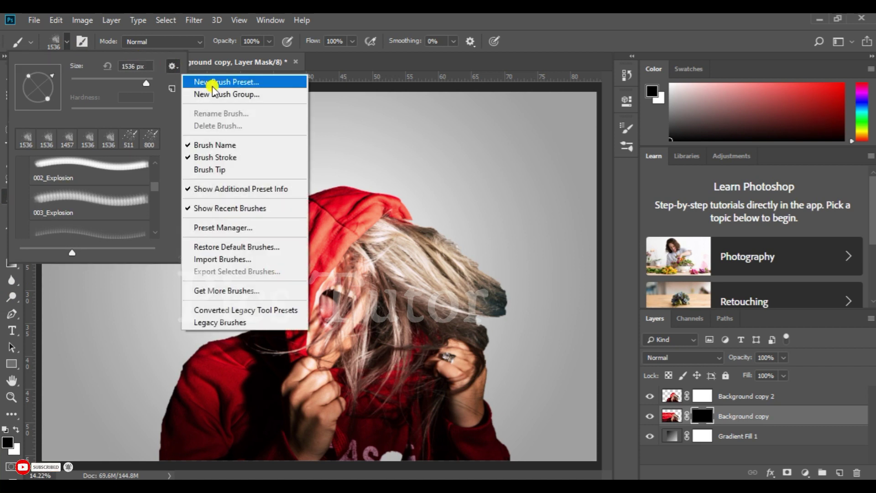
{"action": "left_click", "coordinate": [202, 256]}
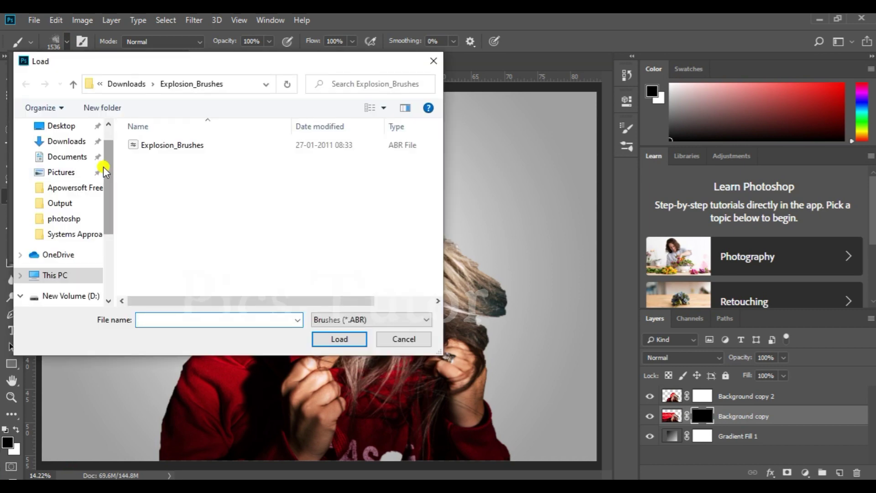
{"action": "left_click", "coordinate": [81, 141]}
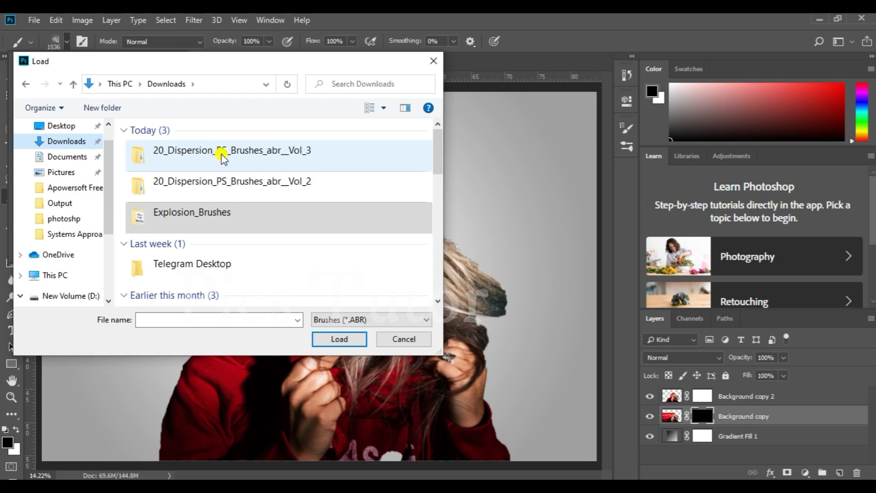
{"action": "left_click", "coordinate": [222, 153]}
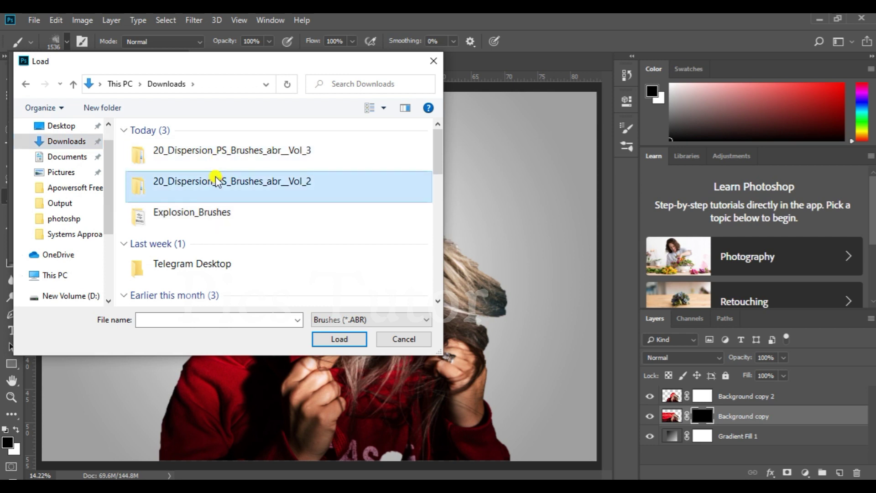
{"action": "double_click", "coordinate": [225, 160]}
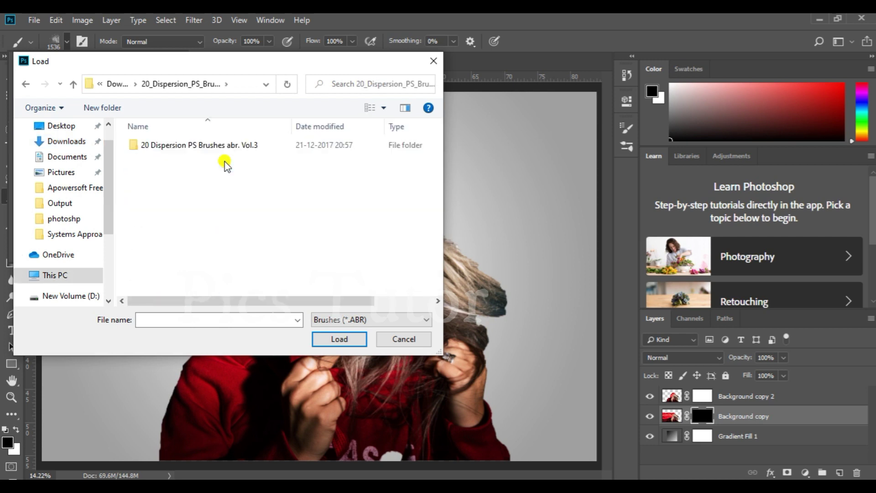
{"action": "double_click", "coordinate": [201, 145]}
{"action": "left_click", "coordinate": [200, 145]}
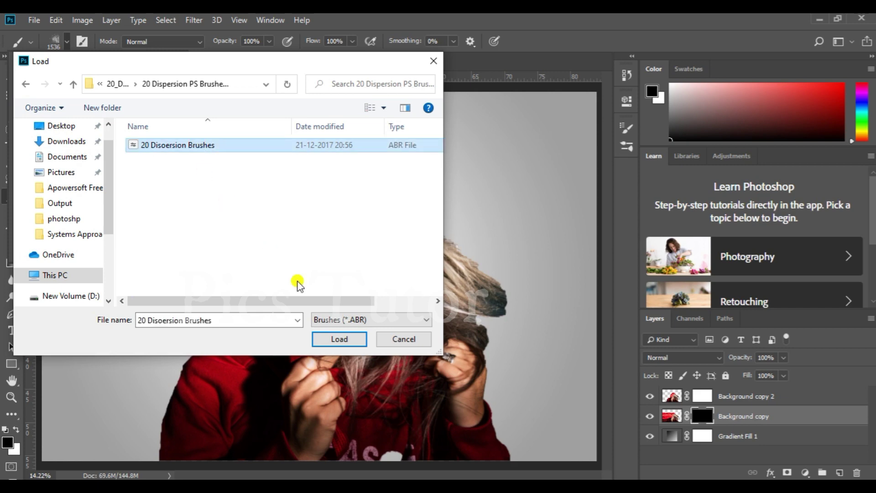
{"action": "left_click", "coordinate": [341, 339]}
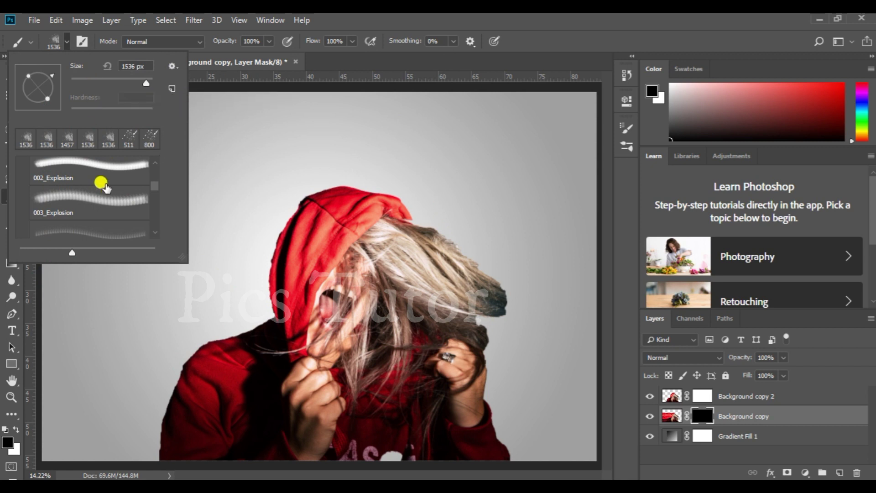
Expand the dispersion brush folder and pick the Dispersion 1 brush at 2500 px
{"action": "scroll", "coordinate": [139, 165], "scroll_direction": "down", "scroll_amount": 2}
{"action": "scroll", "coordinate": [139, 163], "scroll_direction": "up", "scroll_amount": 2}
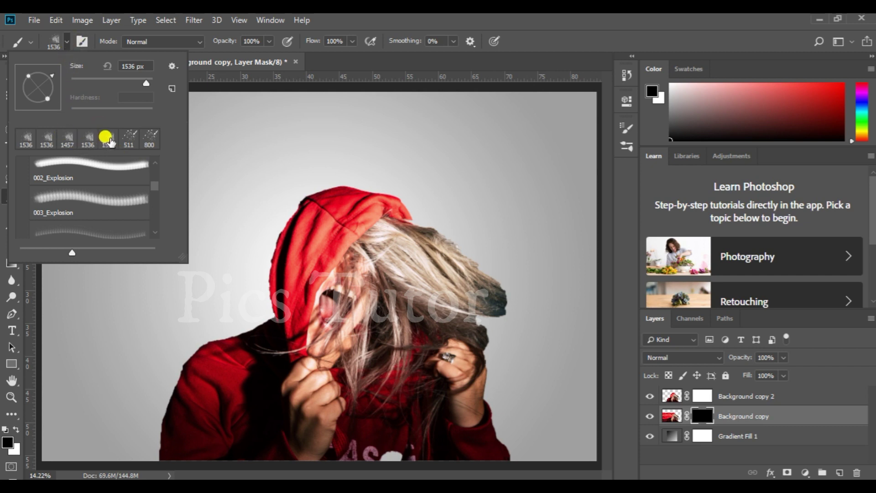
{"action": "left_click_drag", "start_coordinate": [154, 185], "coordinate": [153, 226]}
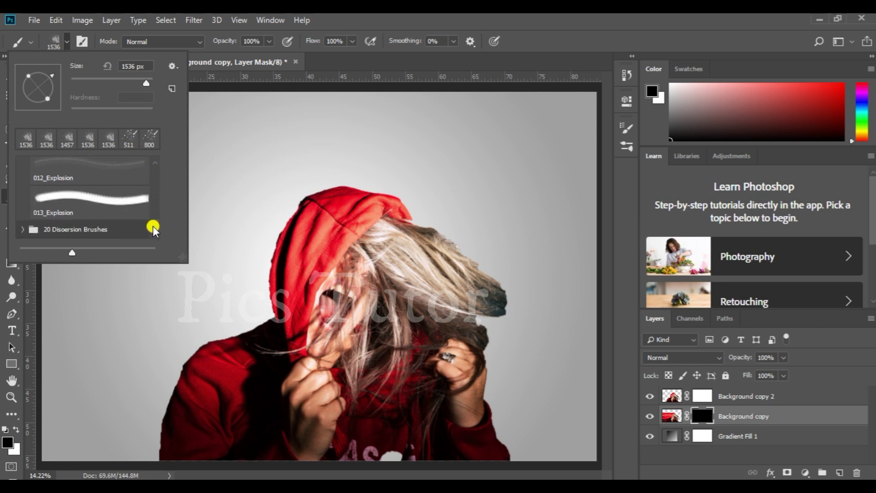
{"action": "left_click", "coordinate": [32, 228]}
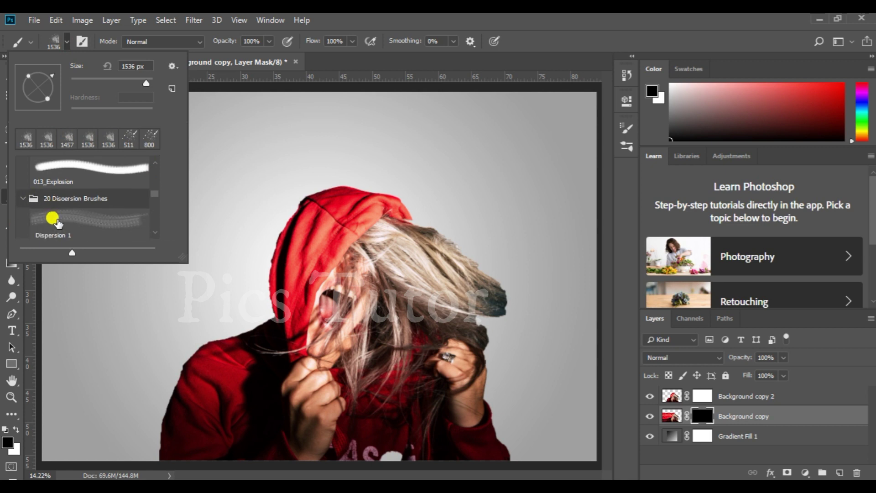
{"action": "scroll", "coordinate": [55, 219], "scroll_direction": "down", "scroll_amount": 2}
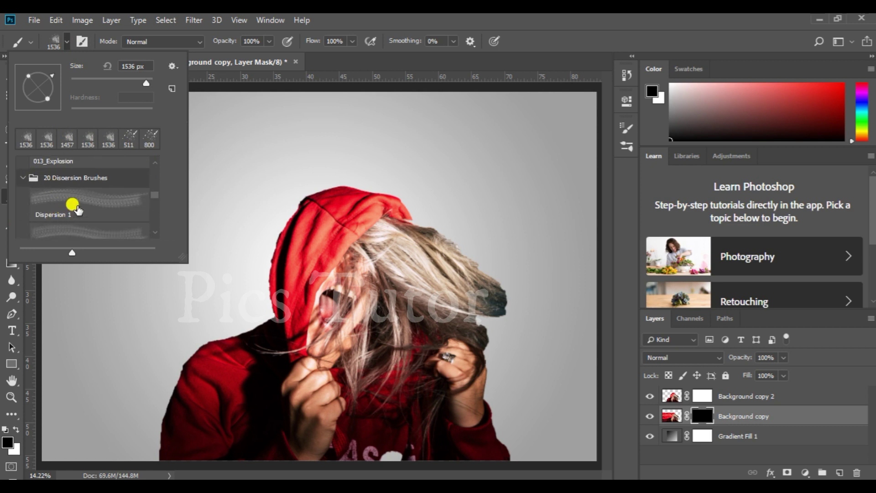
{"action": "scroll", "coordinate": [87, 198], "scroll_direction": "down", "scroll_amount": 1}
{"action": "scroll", "coordinate": [90, 201], "scroll_direction": "down", "scroll_amount": 1}
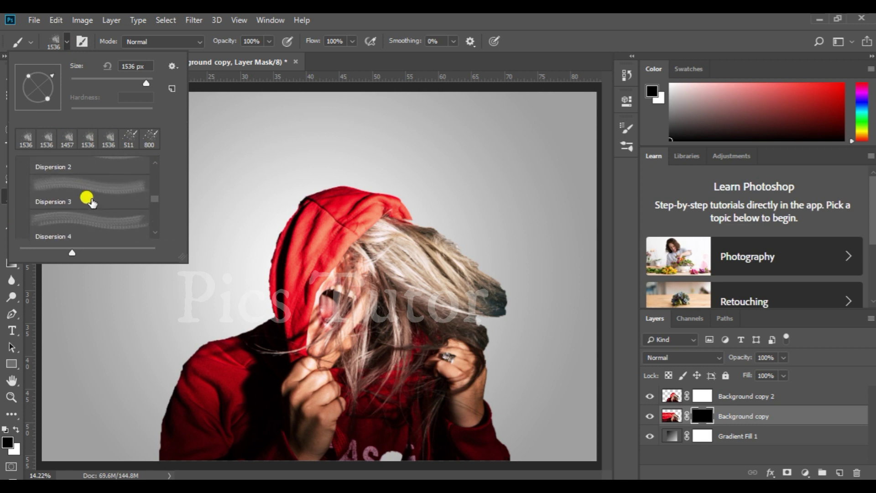
{"action": "scroll", "coordinate": [90, 201], "scroll_direction": "down", "scroll_amount": 2}
{"action": "scroll", "coordinate": [90, 201], "scroll_direction": "down", "scroll_amount": 2}
{"action": "scroll", "coordinate": [90, 202], "scroll_direction": "down", "scroll_amount": 1}
{"action": "scroll", "coordinate": [90, 202], "scroll_direction": "up", "scroll_amount": 2}
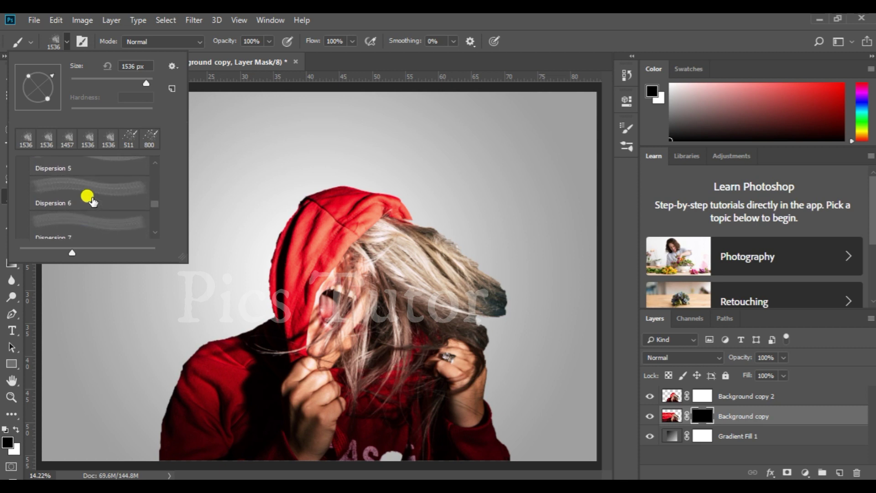
{"action": "scroll", "coordinate": [88, 195], "scroll_direction": "up", "scroll_amount": 2}
{"action": "scroll", "coordinate": [91, 194], "scroll_direction": "up", "scroll_amount": 3}
{"action": "scroll", "coordinate": [97, 196], "scroll_direction": "down", "scroll_amount": 1}
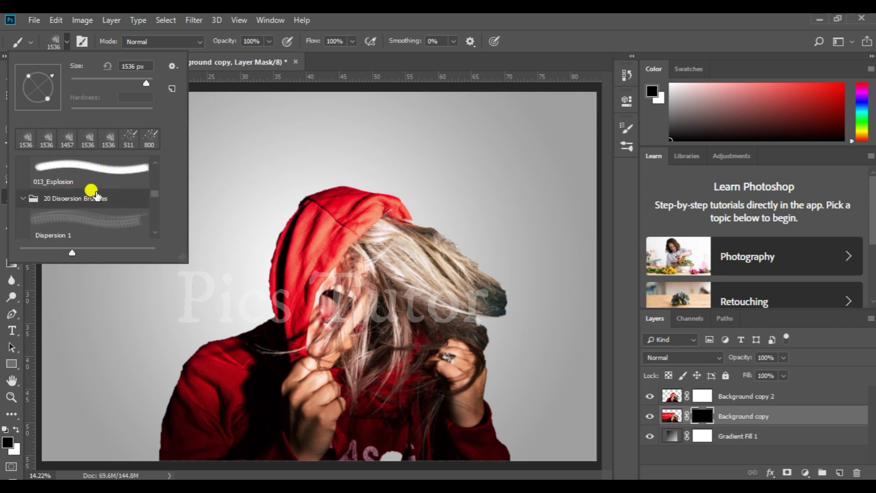
{"action": "left_click", "coordinate": [97, 224]}
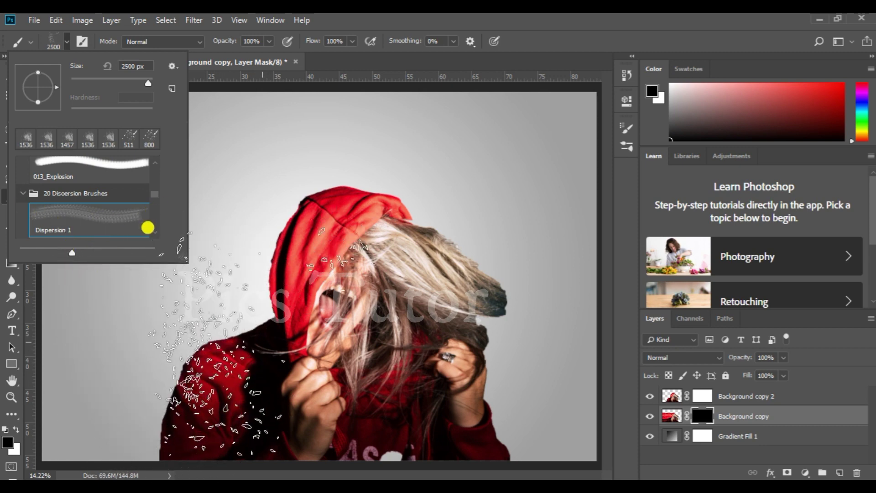
Stamp black dispersion particles over the hood and lower-left sweater on Background copy 2's mask
{"action": "double_click", "coordinate": [144, 235]}
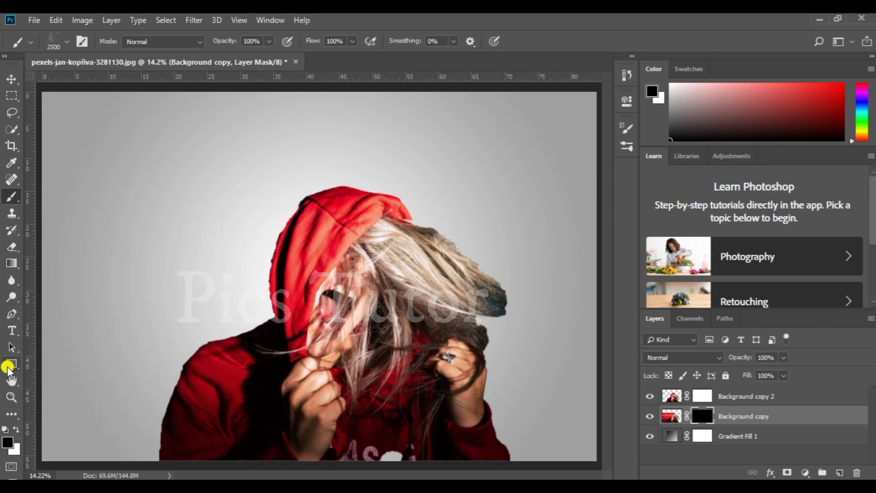
{"action": "left_click", "coordinate": [702, 397]}
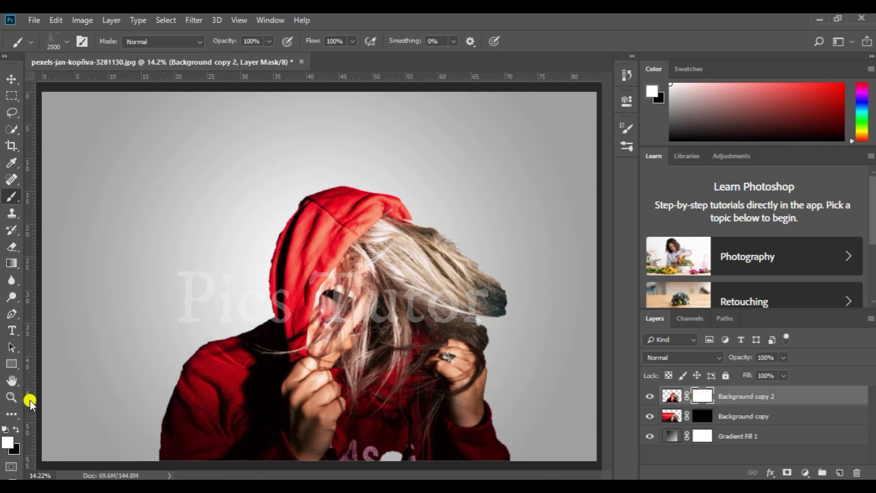
{"action": "left_click", "coordinate": [17, 430]}
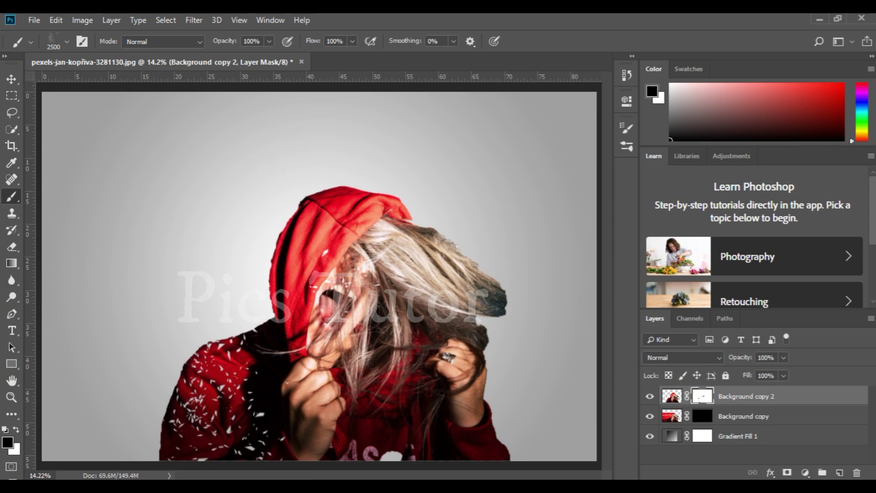
{"action": "left_click", "coordinate": [239, 131]}
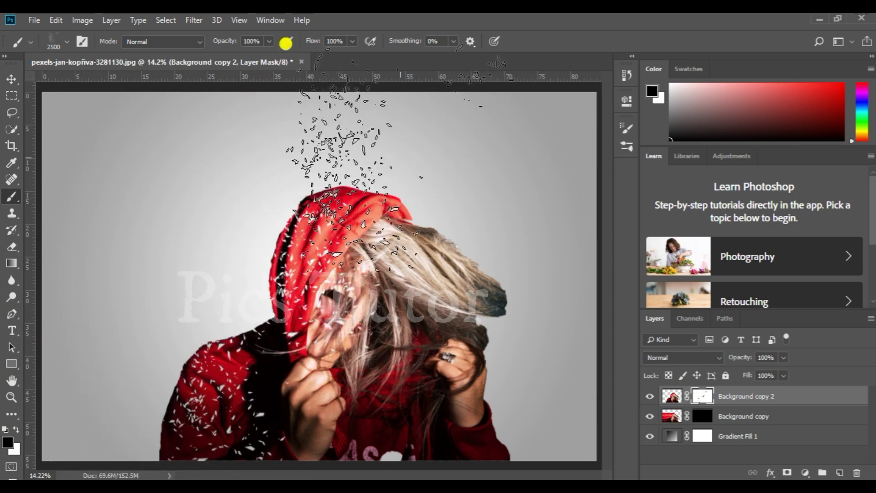
{"action": "left_click", "coordinate": [108, 246]}
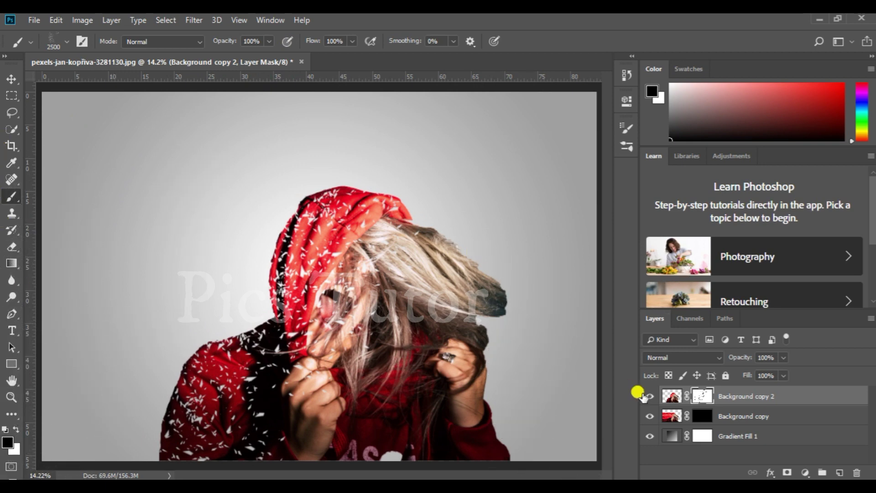
{"action": "left_click", "coordinate": [693, 415]}
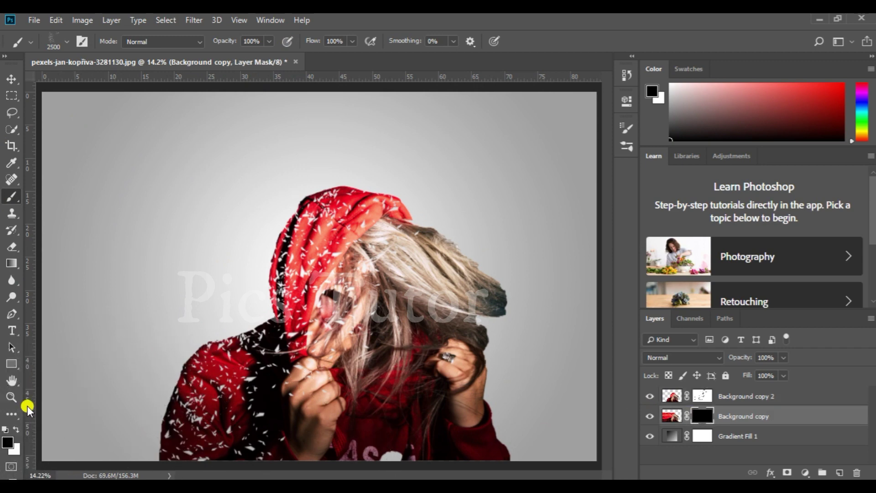
Stamp white Dispersion strokes on Background copy's mask, revealing red particles left of the woman and around the hood
{"action": "left_click", "coordinate": [15, 428]}
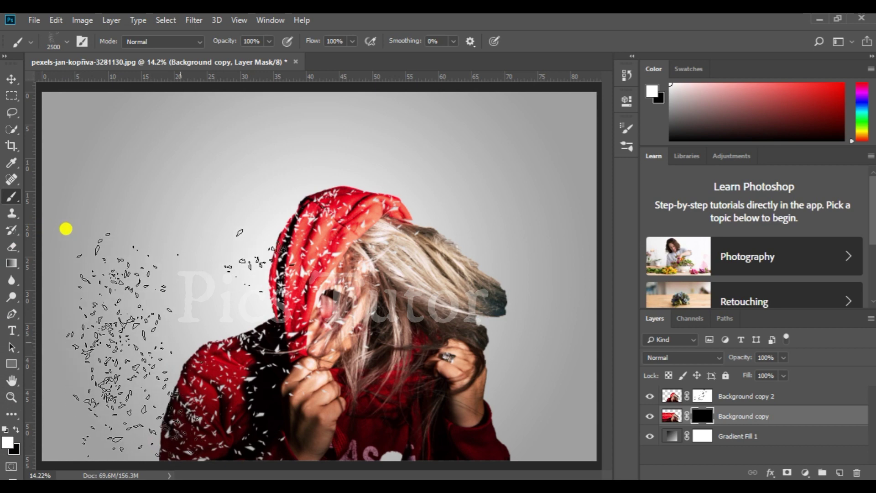
{"action": "left_click", "coordinate": [65, 229]}
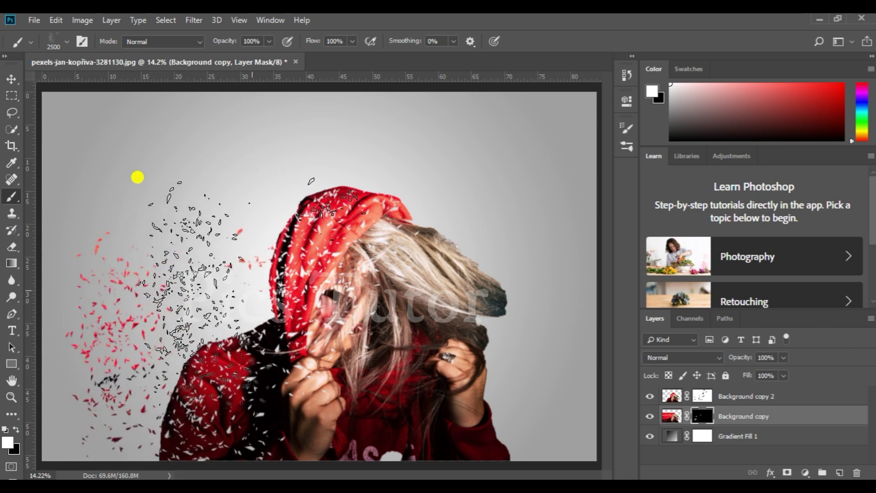
{"action": "left_click", "coordinate": [140, 174]}
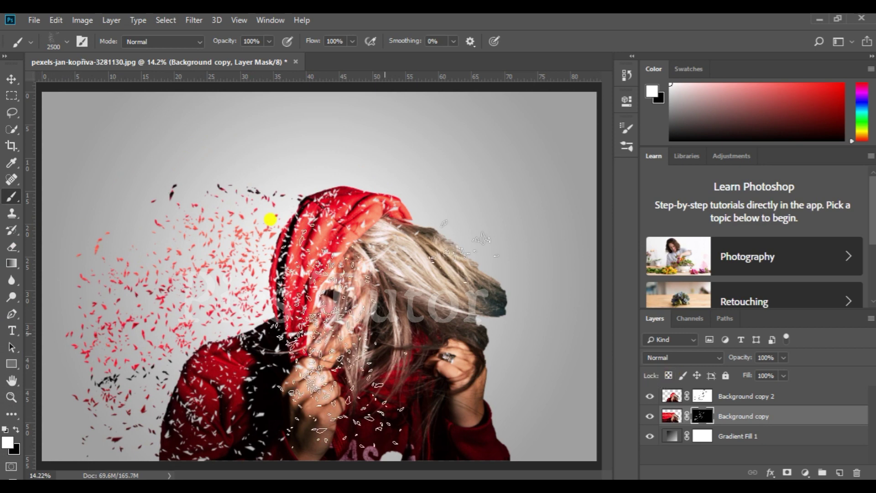
{"action": "left_click", "coordinate": [31, 299]}
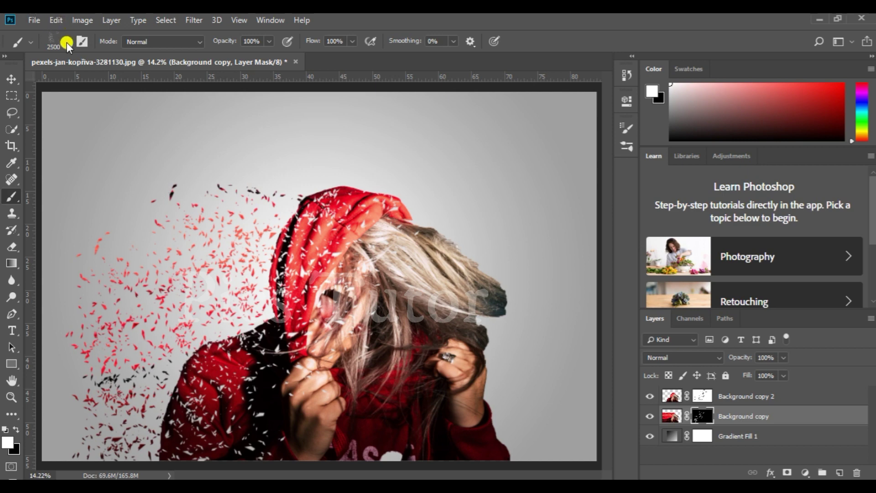
Start Save As and browse to the D:\animation\photoshp folder
{"action": "left_click", "coordinate": [37, 19]}
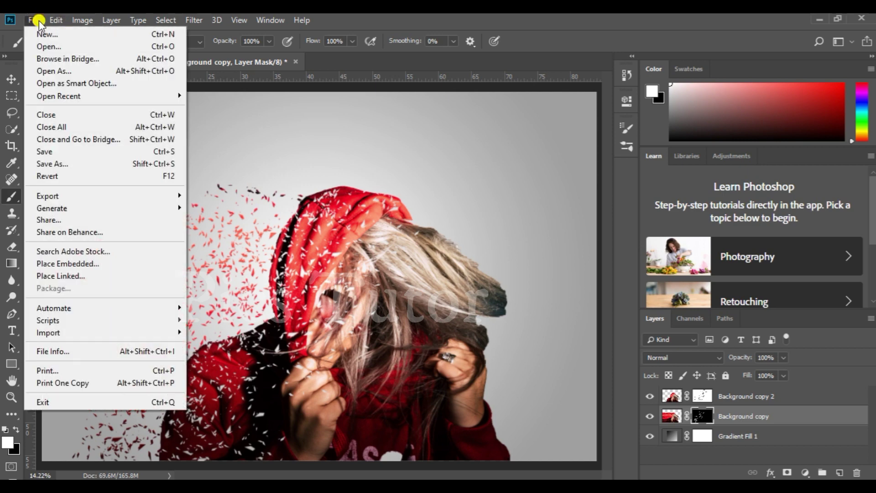
{"action": "left_click", "coordinate": [90, 160]}
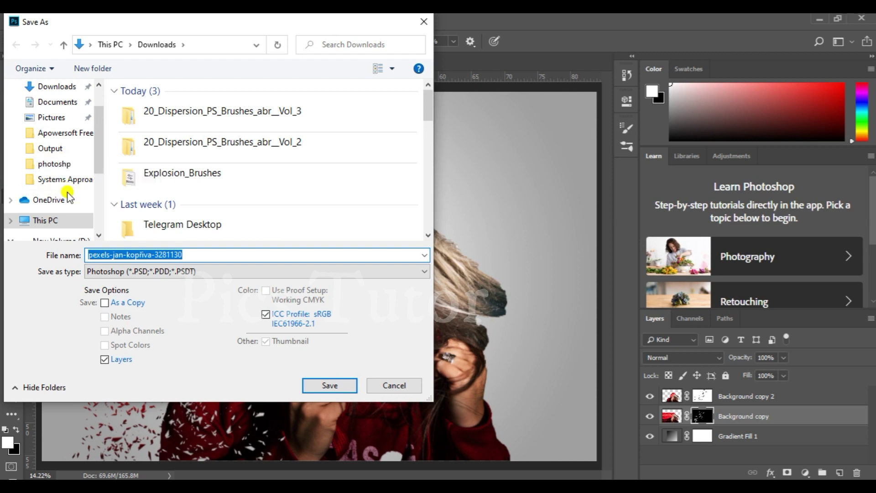
{"action": "scroll", "coordinate": [68, 195], "scroll_direction": "down", "scroll_amount": 1}
{"action": "scroll", "coordinate": [72, 198], "scroll_direction": "down", "scroll_amount": 1}
{"action": "left_click", "coordinate": [69, 181]}
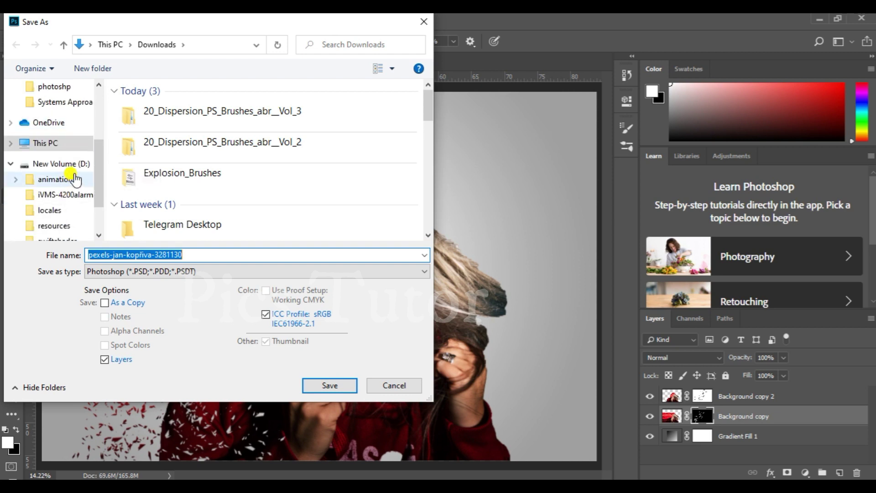
{"action": "left_click", "coordinate": [145, 153]}
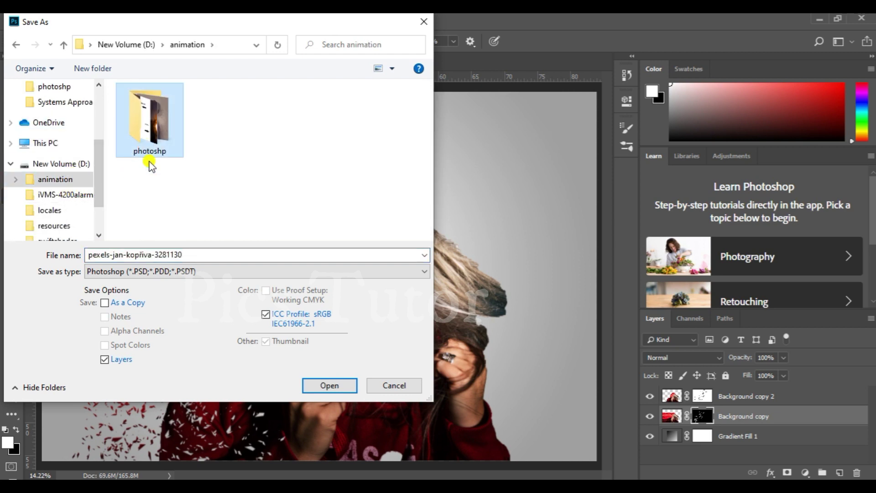
{"action": "left_click", "coordinate": [337, 386]}
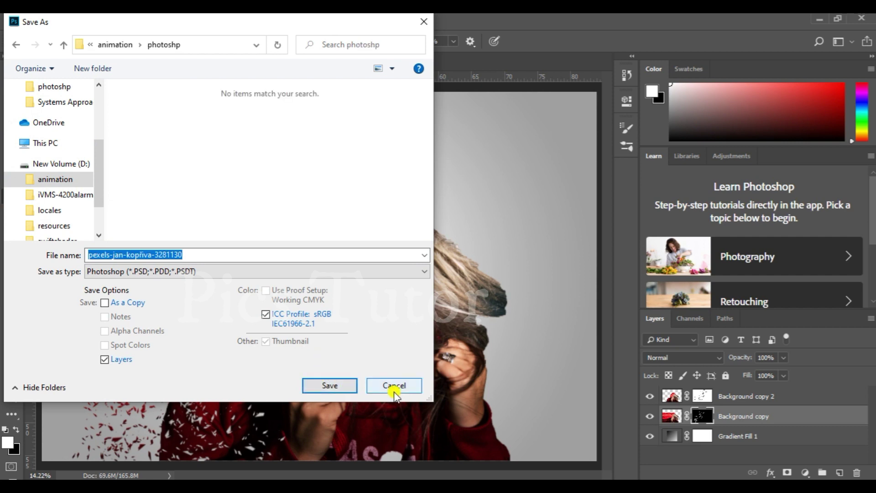
Save the image as a JPEG at Quality 12 Maximum
{"action": "left_click", "coordinate": [224, 274]}
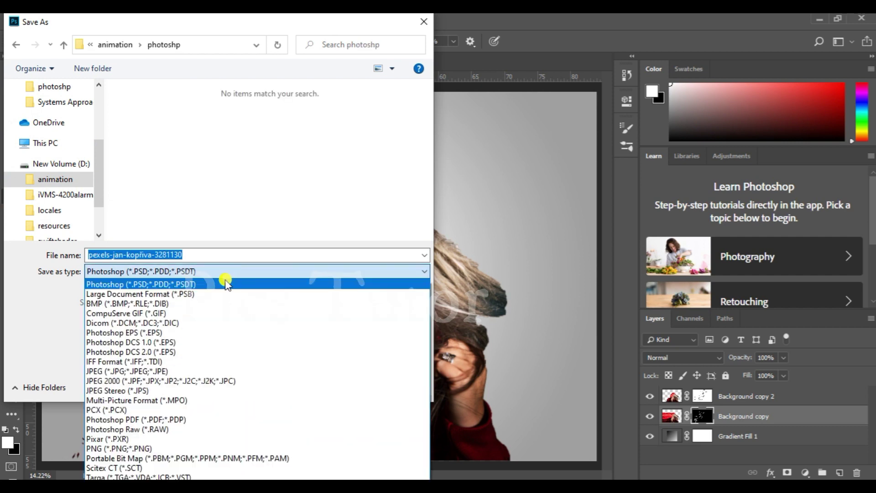
{"action": "left_click", "coordinate": [175, 372]}
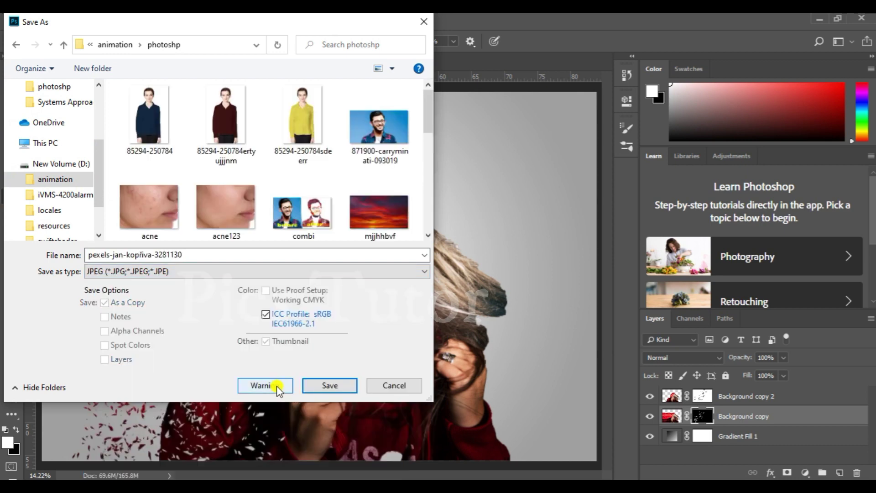
{"action": "left_click", "coordinate": [322, 384]}
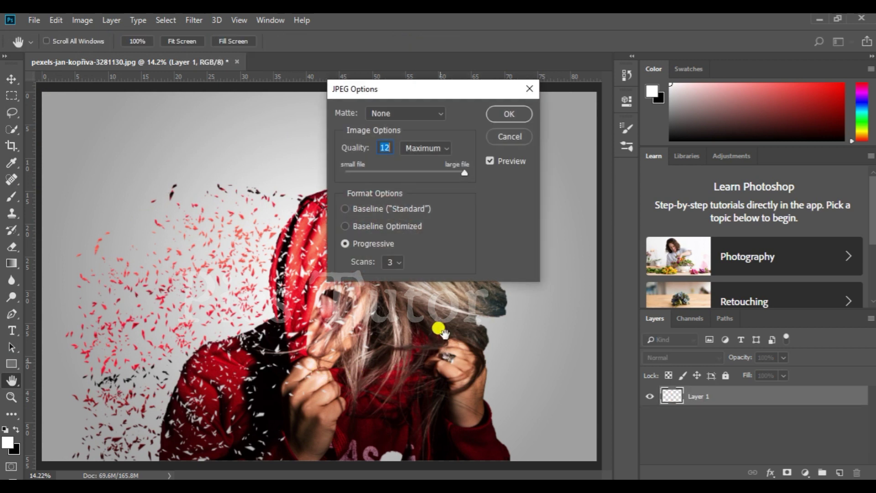
{"action": "left_click_drag", "start_coordinate": [469, 103], "coordinate": [655, 111]}
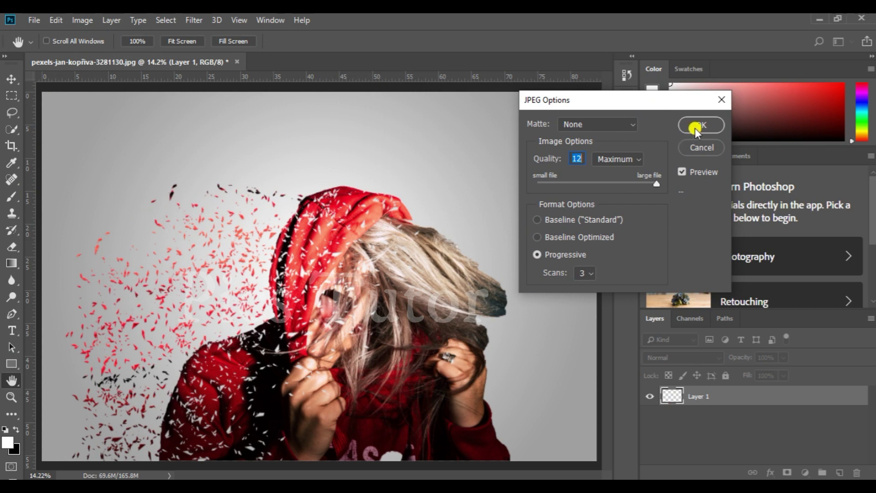
{"action": "left_click", "coordinate": [637, 159]}
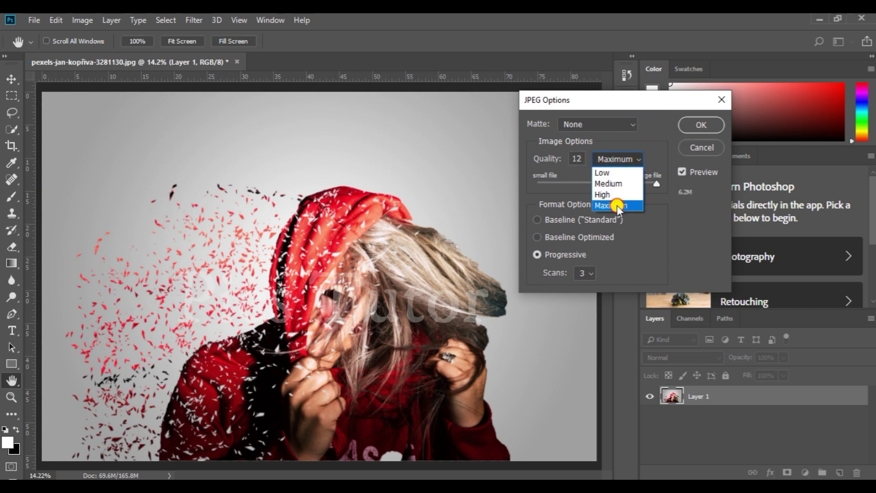
{"action": "left_click", "coordinate": [617, 206]}
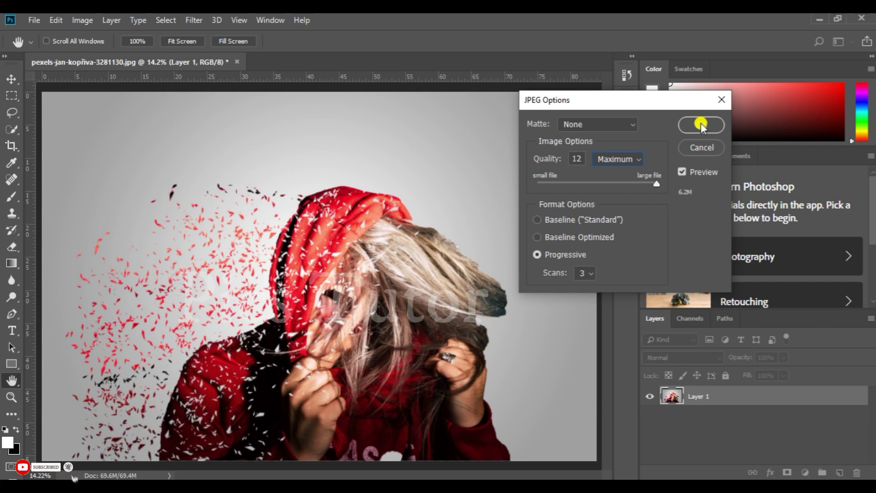
{"action": "left_click", "coordinate": [701, 125]}
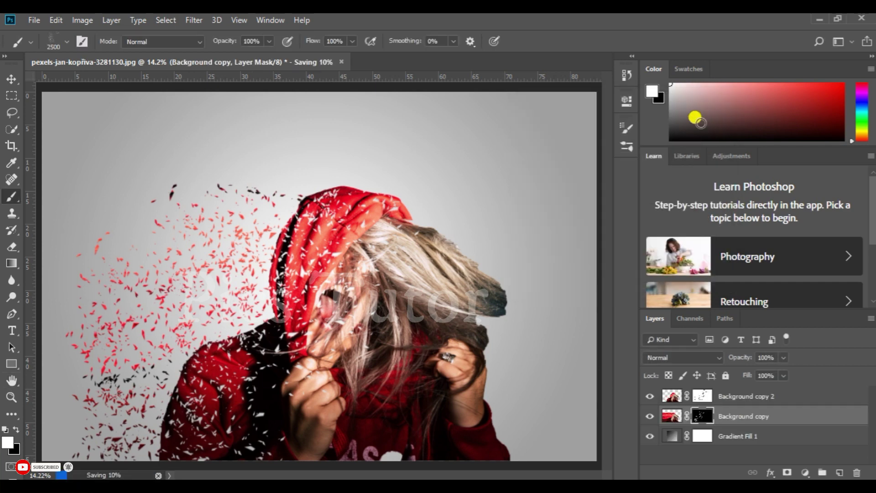